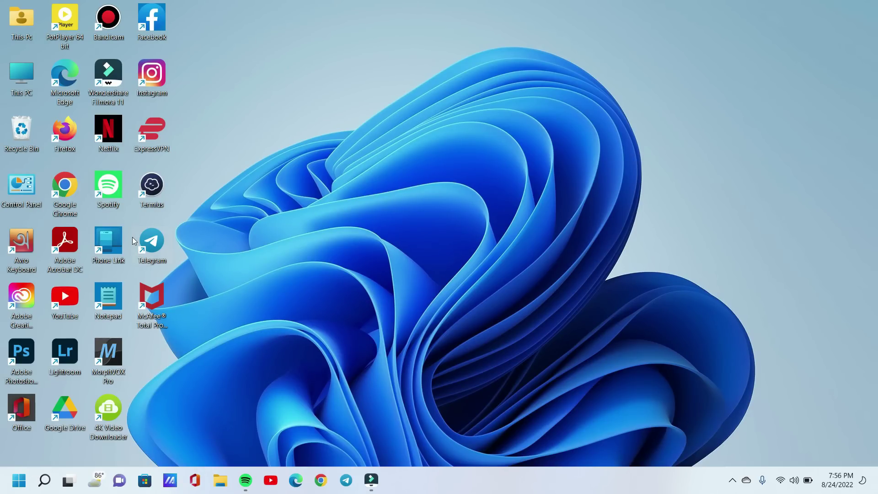
double_click(151, 240)
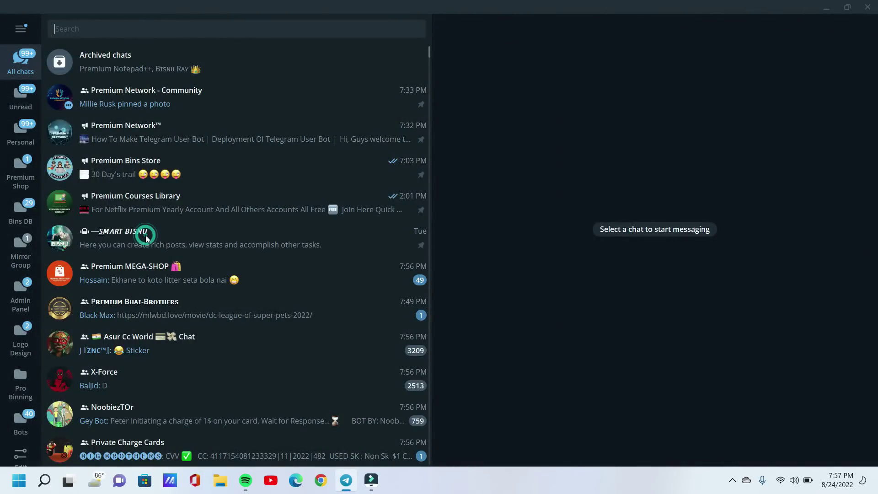
left_click(234, 30)
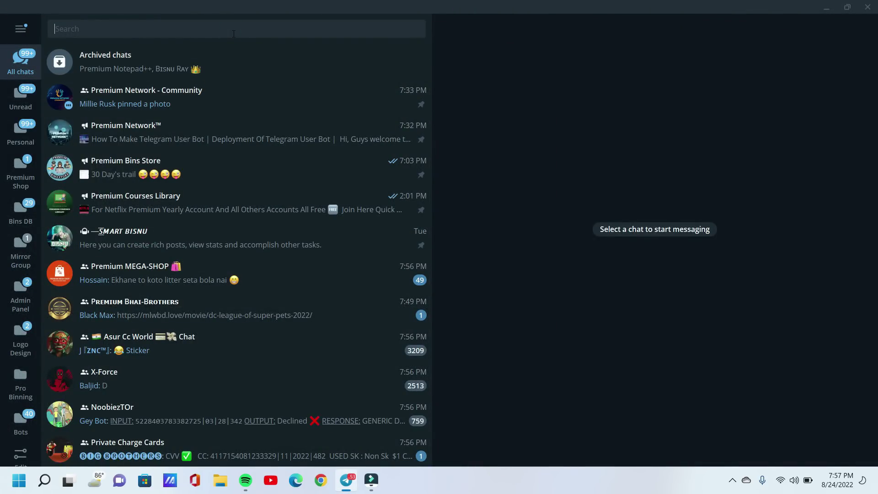
type("@GmailBot")
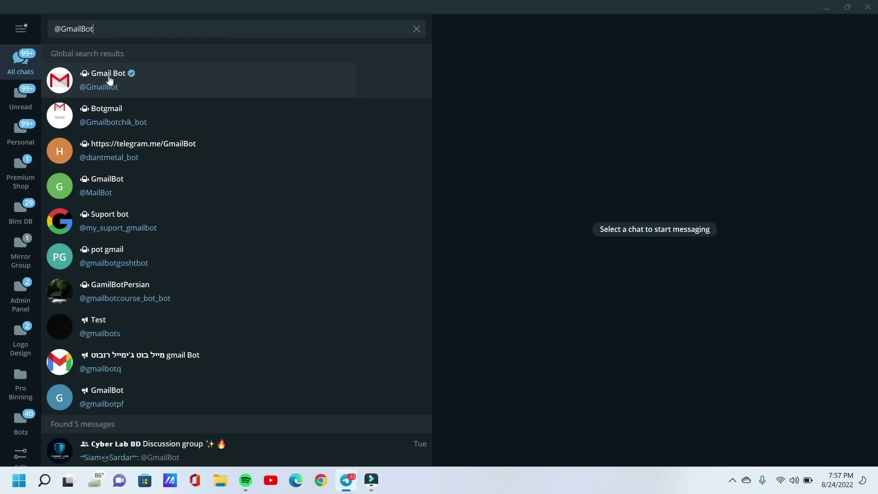
left_click(110, 78)
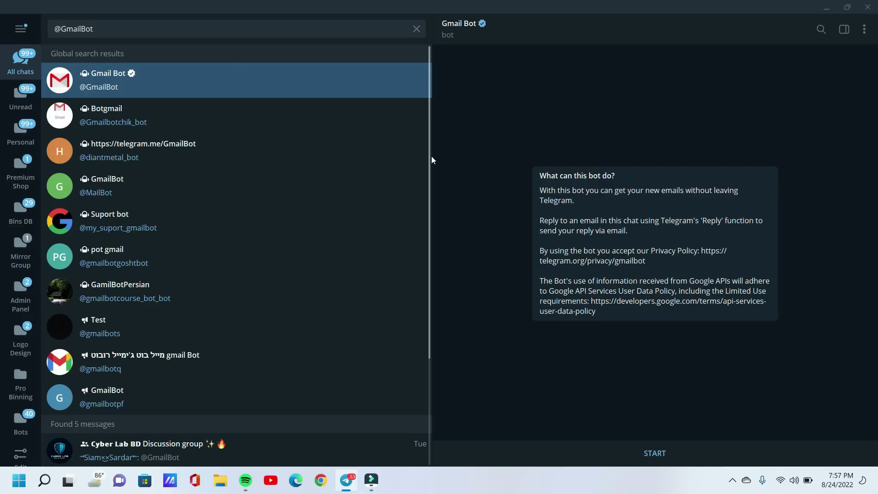
left_click_drag(432, 156, 268, 193)
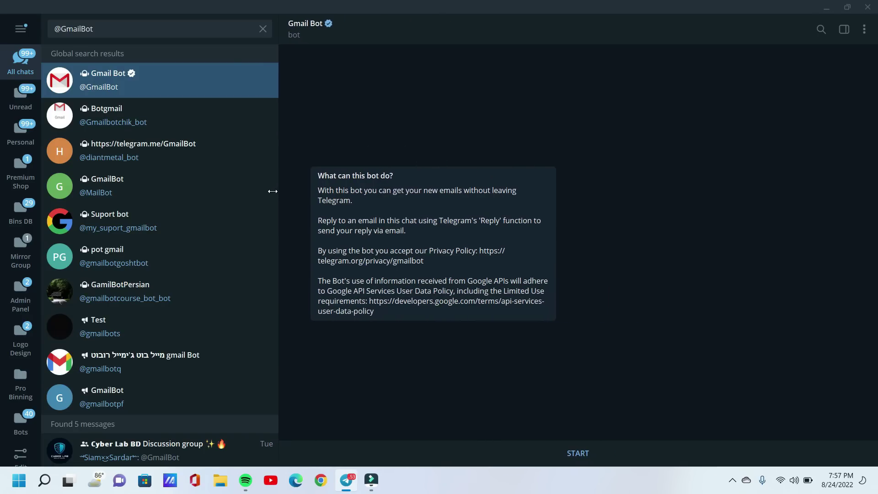
left_click(309, 190)
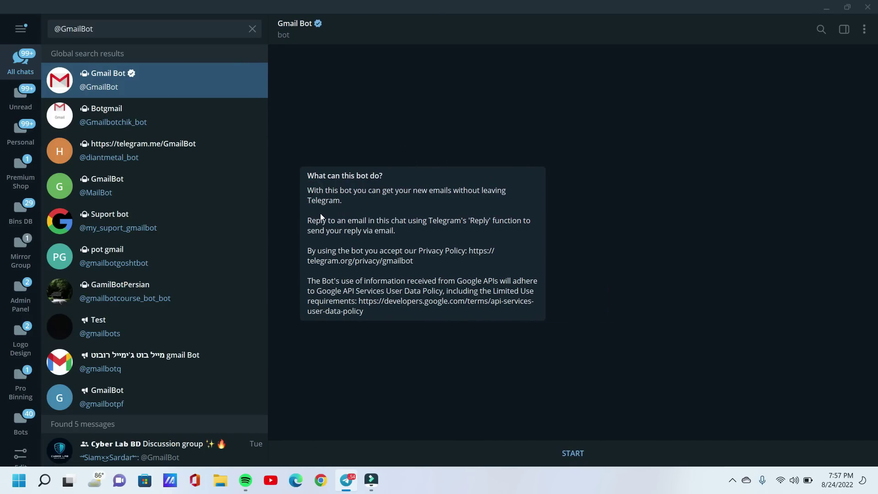
left_click(310, 219)
Start the bot, pick the Google account, allow its mail permissions, then return to Telegram Desktop.
left_click(577, 453)
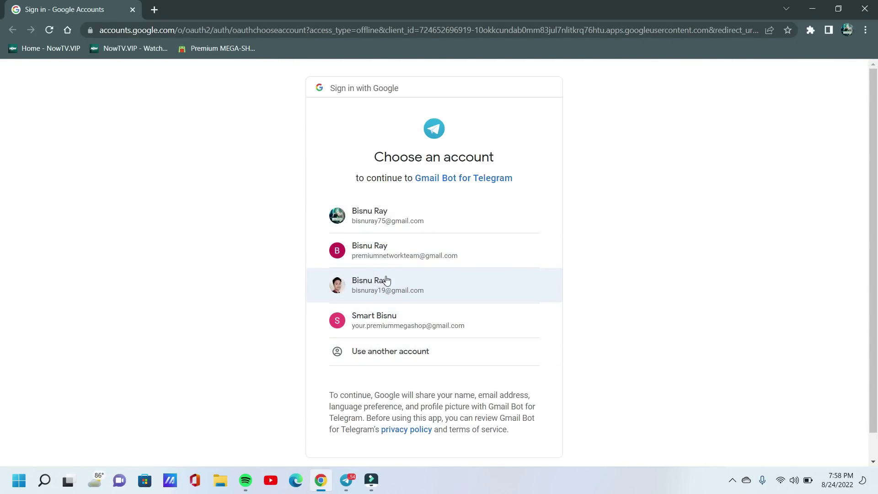
left_click(414, 284)
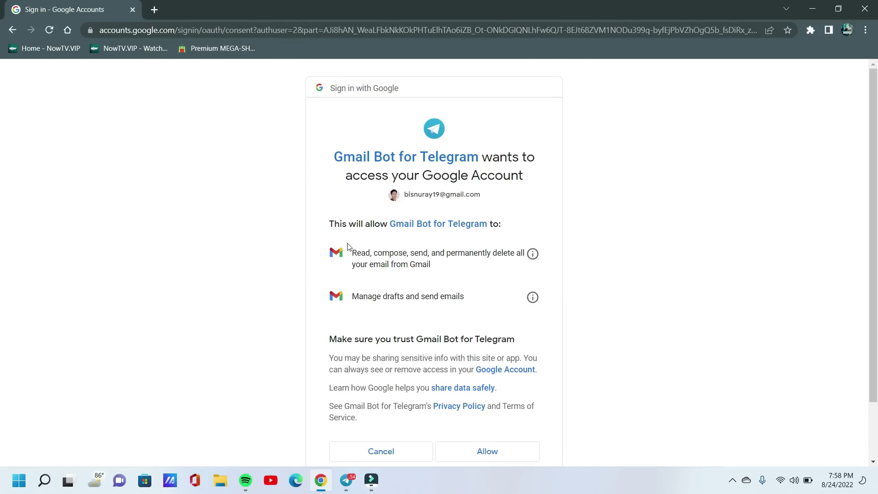
left_click_drag(352, 252, 434, 264)
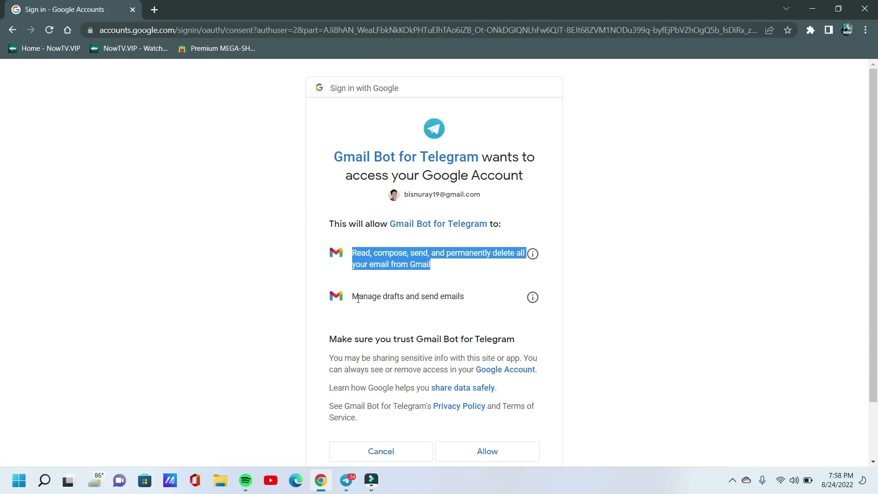
left_click_drag(352, 297, 469, 303)
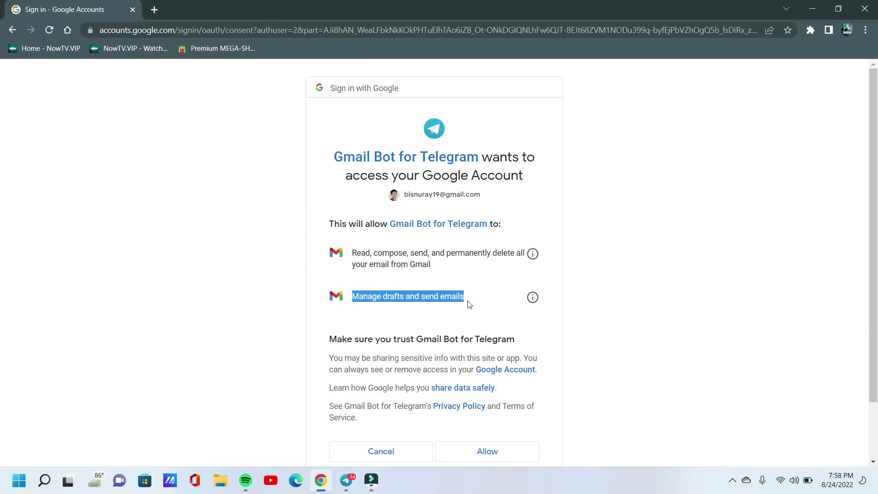
left_click_drag(328, 339, 431, 418)
left_click(409, 405)
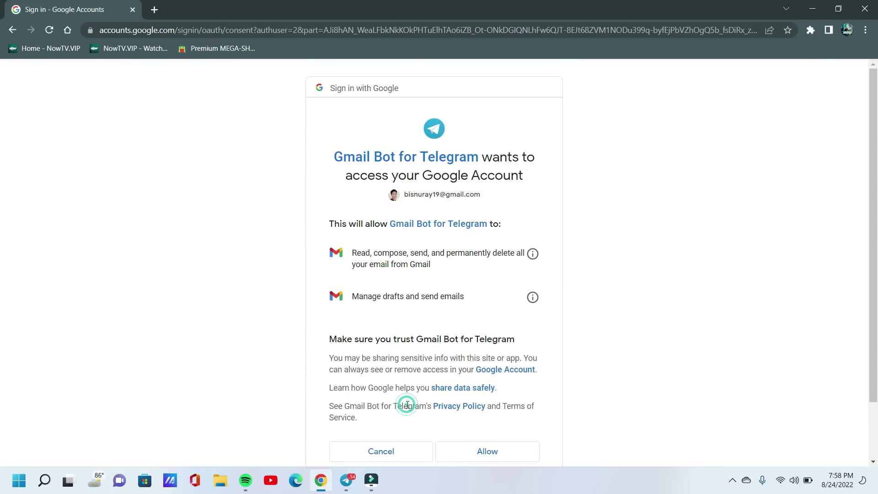
scroll(408, 406, "down", 2)
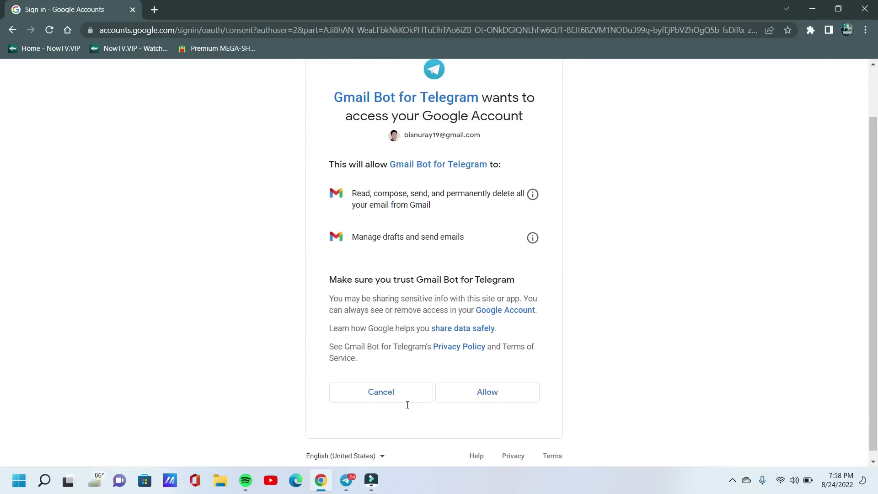
left_click(487, 384)
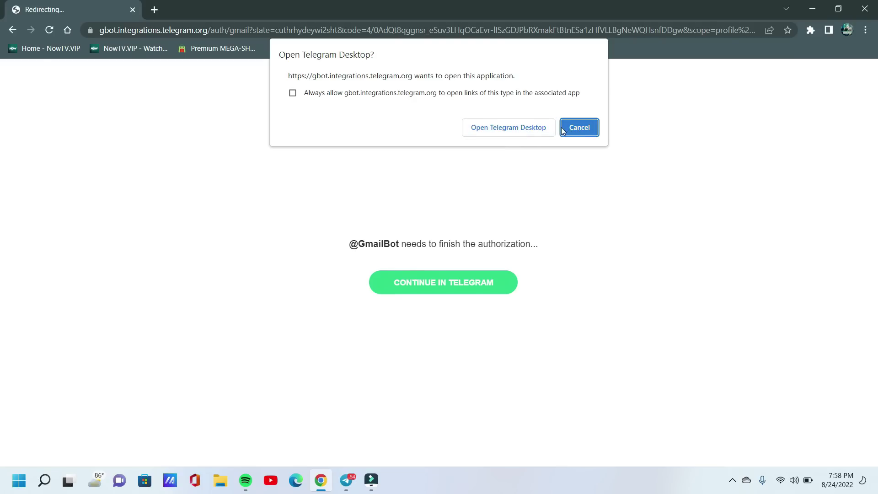
left_click(508, 128)
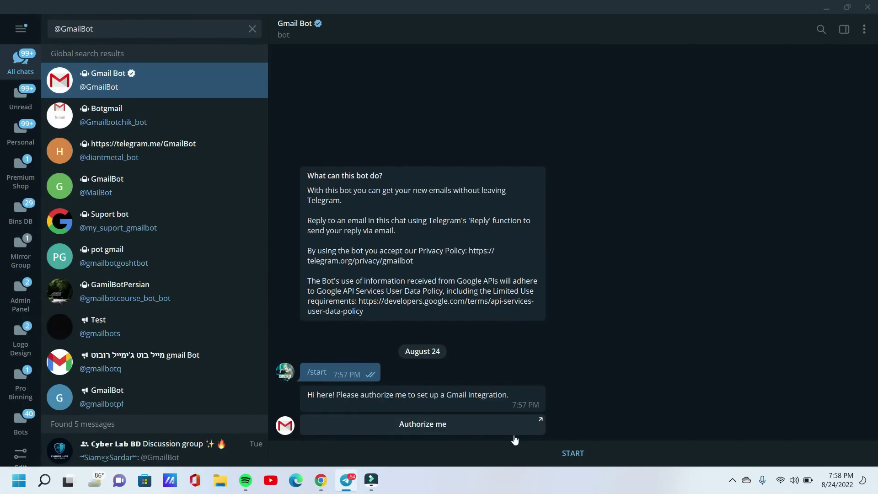
Restart Gmail Bot to finish linking and review its success message and reply tip.
left_click(572, 454)
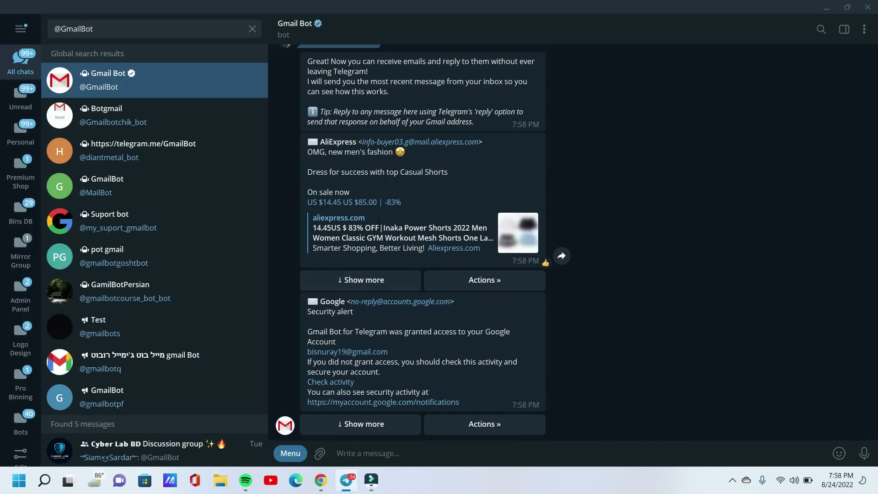
scroll(545, 263, "up", 2)
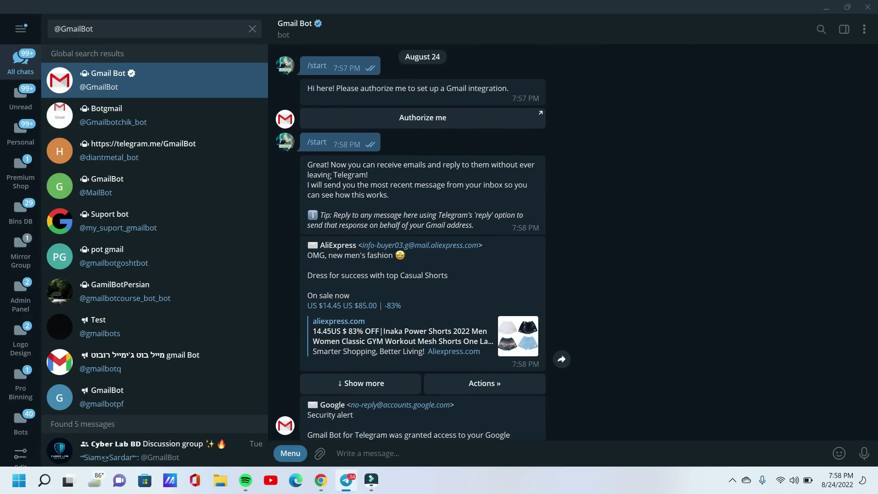
mouse_move(308, 167)
left_mouse_down()
mouse_move(386, 185)
mouse_move(469, 222)
left_mouse_up()
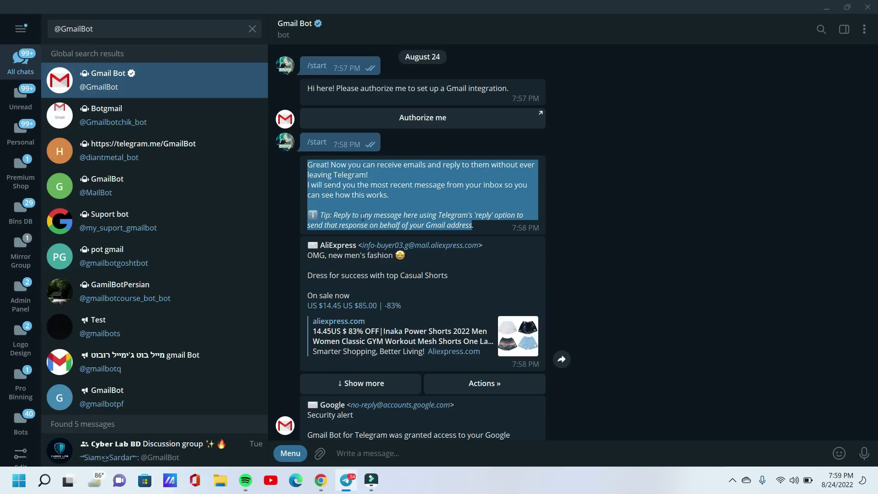
left_click(333, 214)
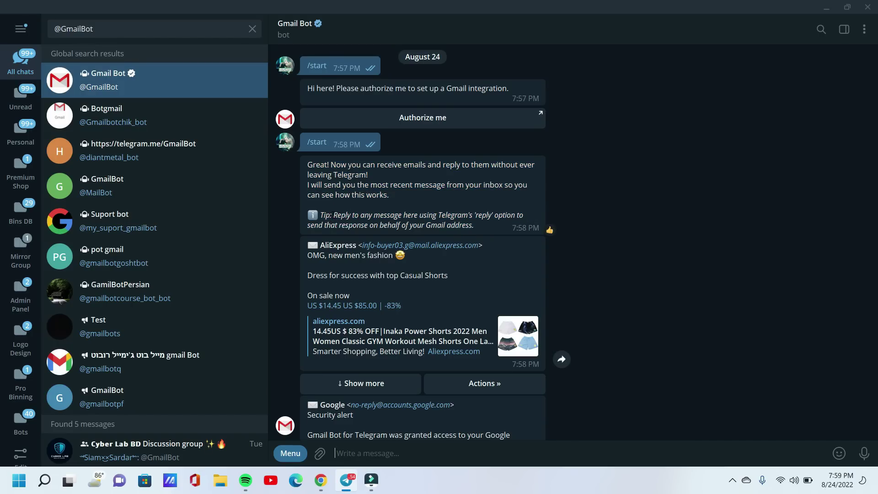
mouse_move(333, 215)
left_mouse_down()
mouse_move(394, 209)
mouse_move(469, 225)
left_mouse_up()
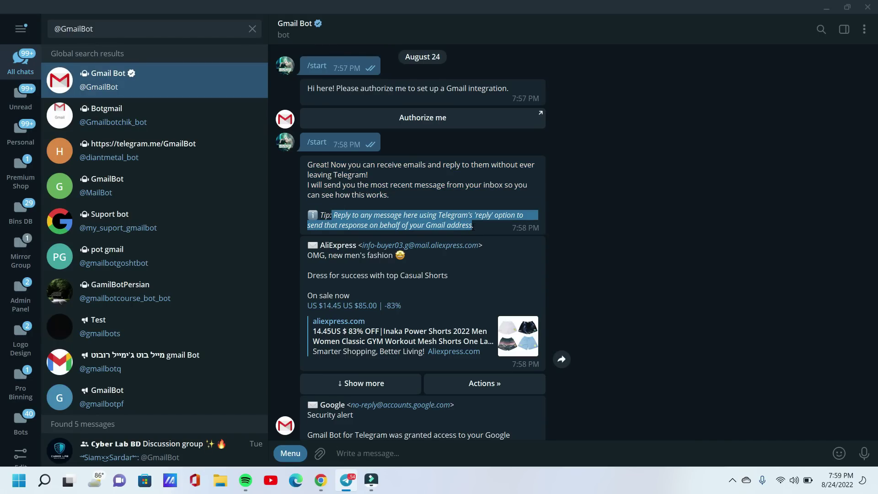
left_click(433, 226)
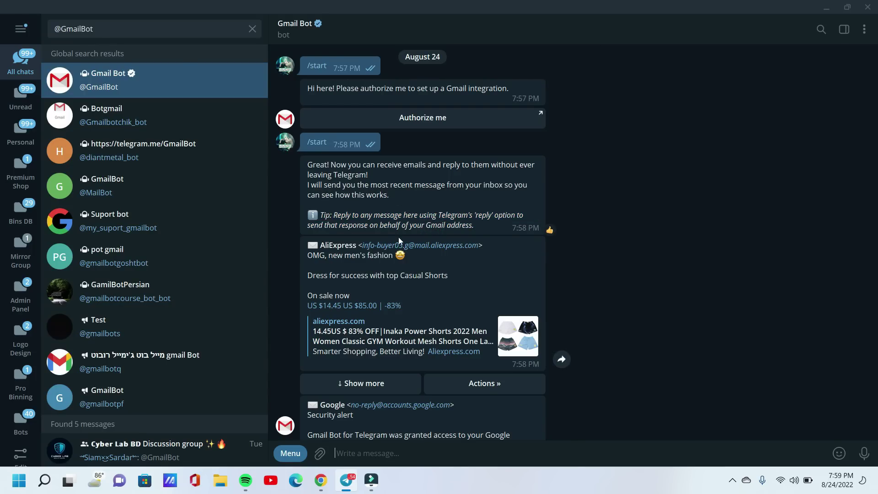
scroll(401, 241, "down", 2)
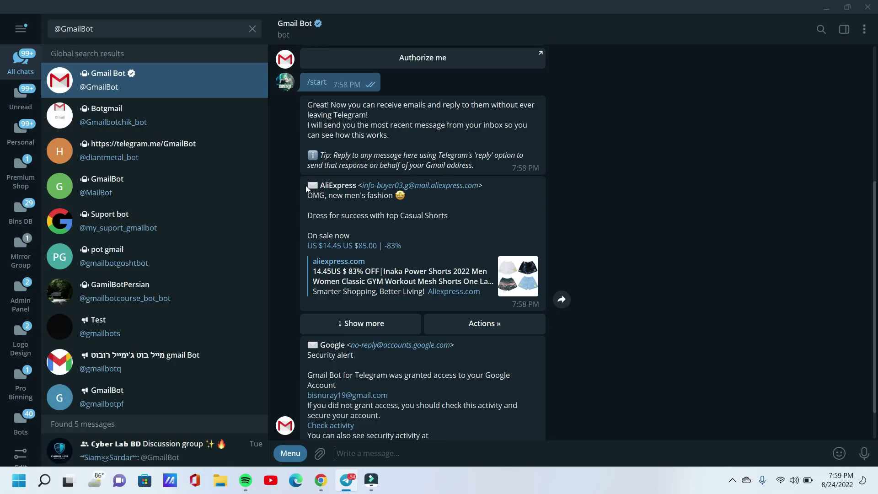
Review the delivered AliExpress email and expand the Google security alert.
left_click_drag(306, 186, 505, 295)
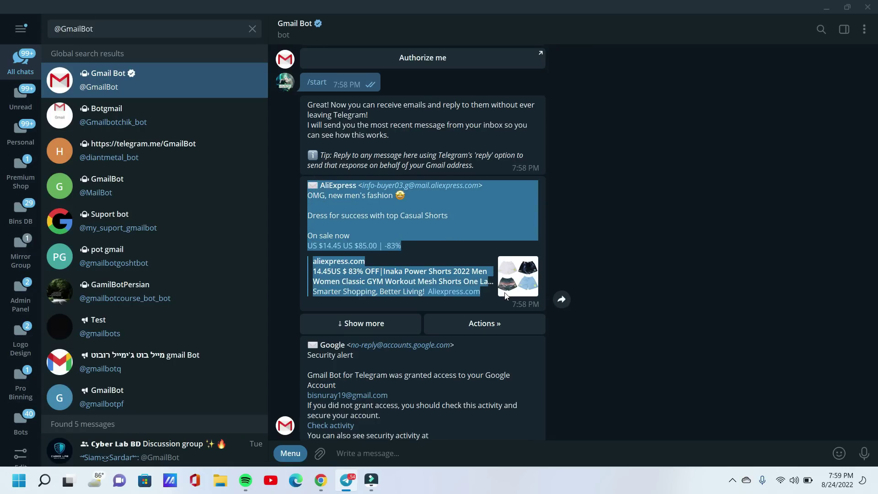
left_click(436, 217)
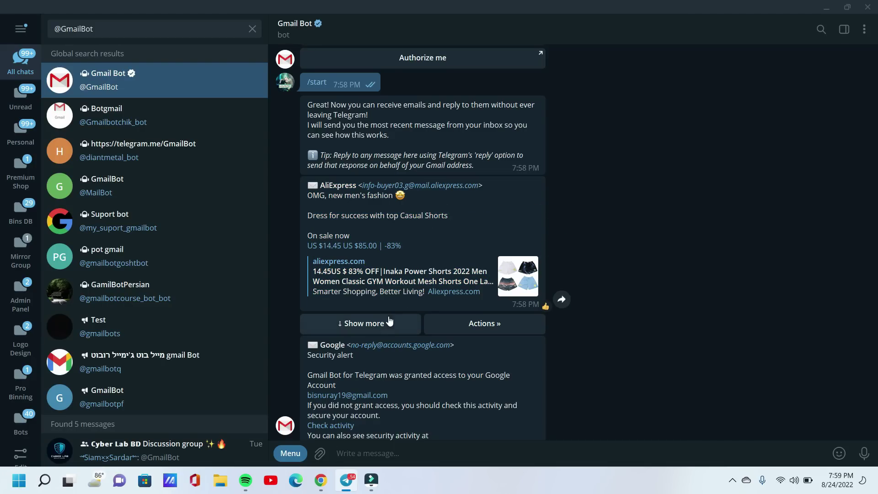
scroll(387, 321, "down", 1)
left_click(385, 421)
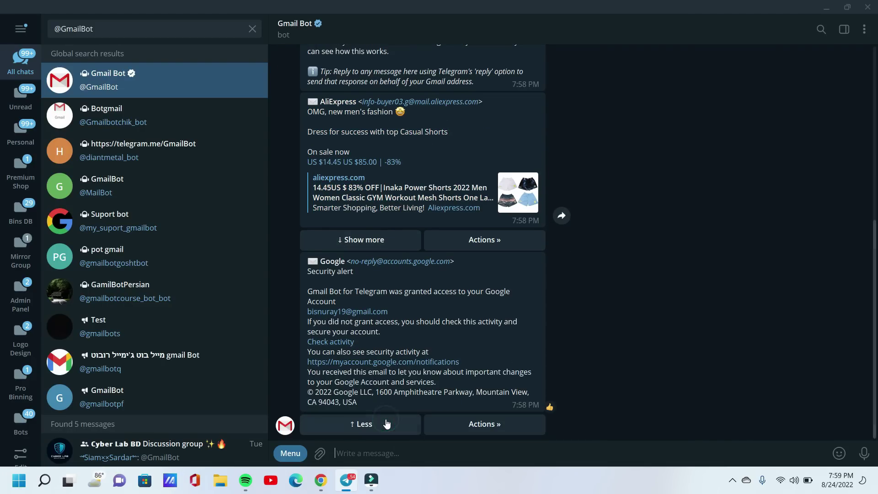
left_click(385, 424)
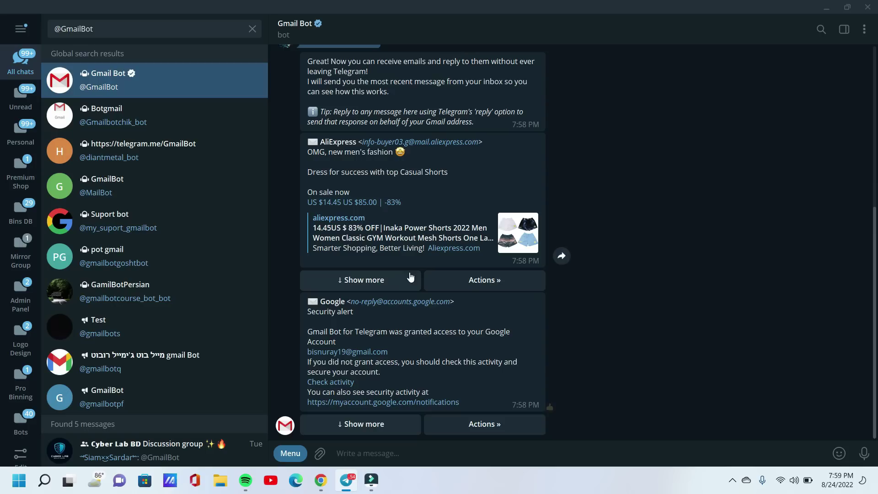
left_click_drag(308, 301, 461, 401)
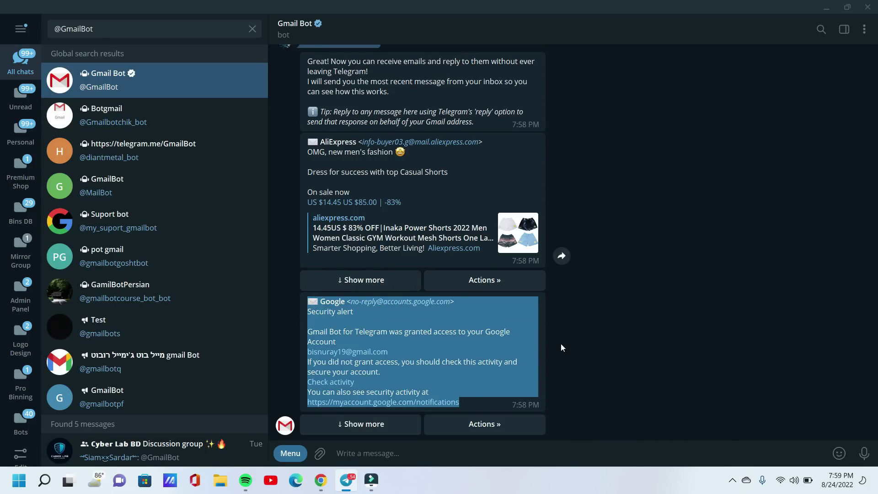
left_click_drag(556, 346, 540, 353)
mouse_move(847, 7)
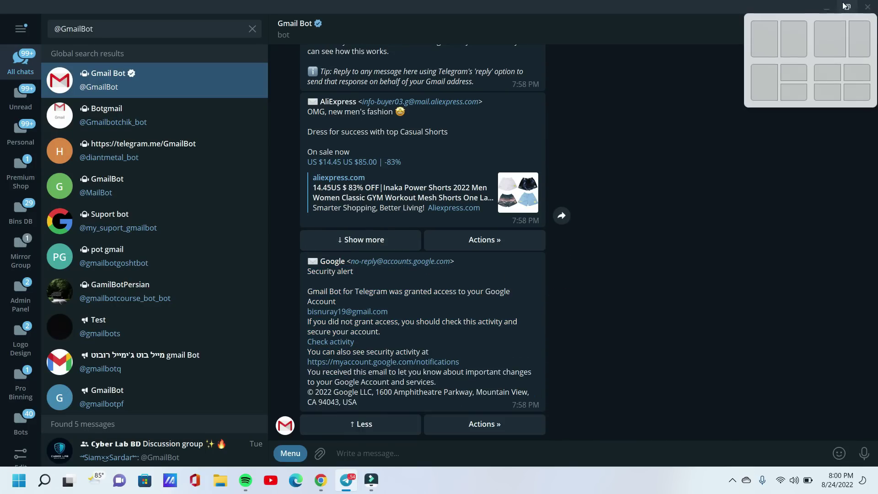
Place Telegram and Chrome side by side and clear Chrome's address bar.
left_click(798, 39)
left_click(248, 217)
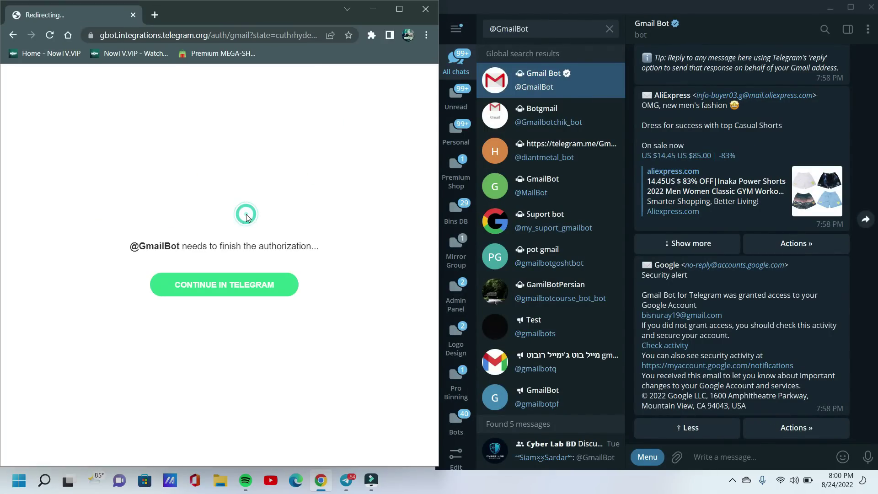
left_click(231, 34)
key("ctrl+a")
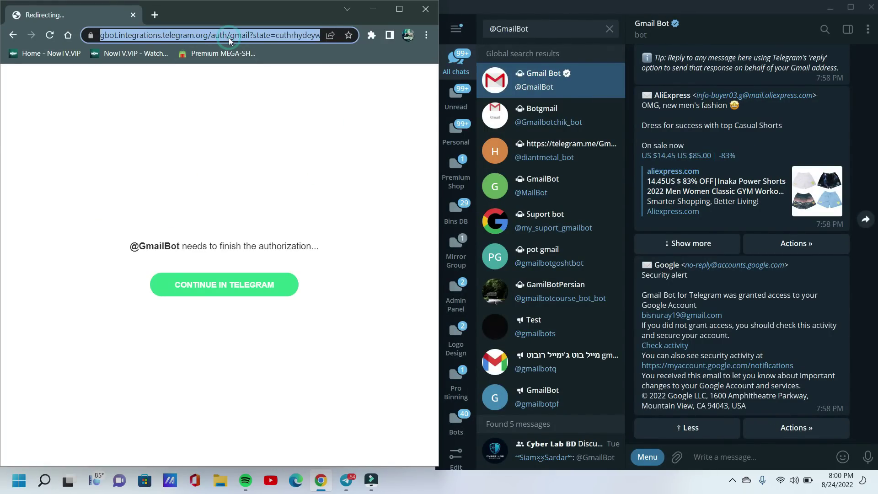
key("BackSpace")
type("gmail.com")
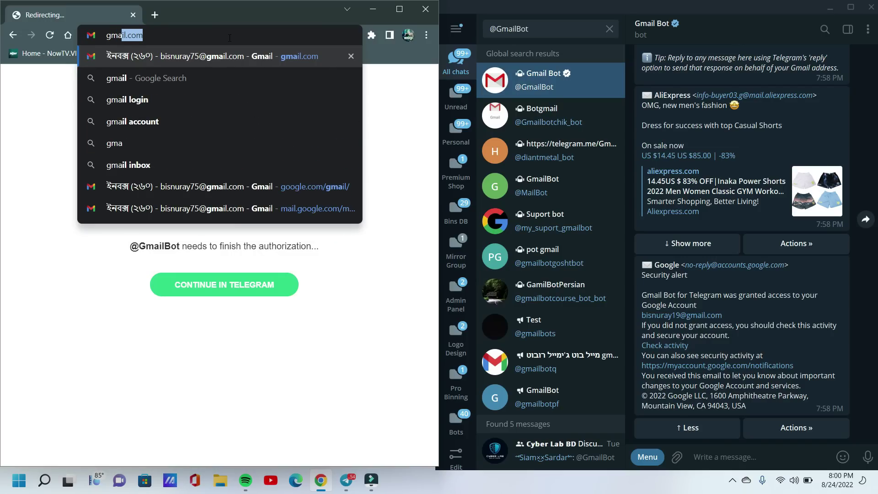
Load Gmail and open the Google security alert email to mark it read.
key("Return")
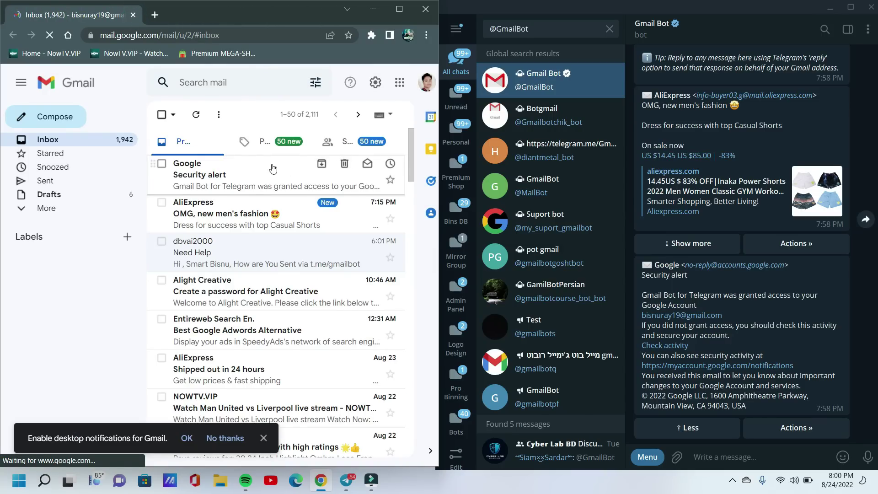
mouse_move(275, 174)
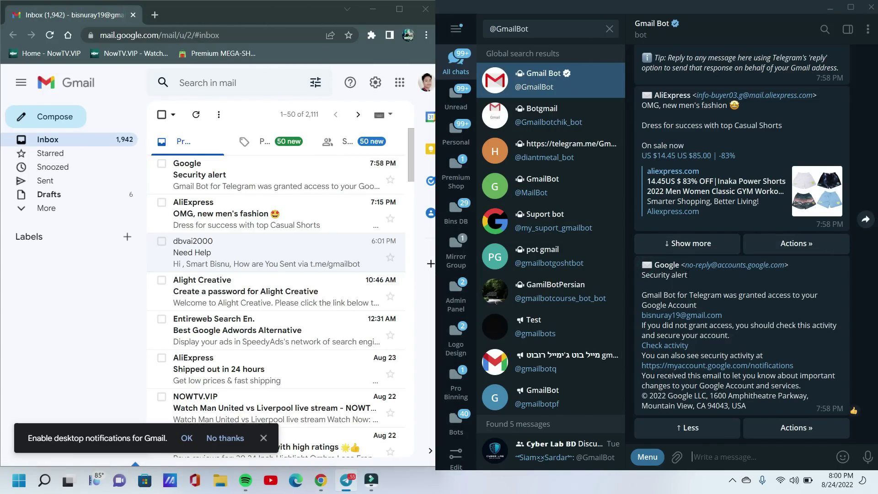
mouse_move(643, 265)
left_mouse_down()
mouse_move(687, 274)
mouse_move(649, 267)
left_mouse_up()
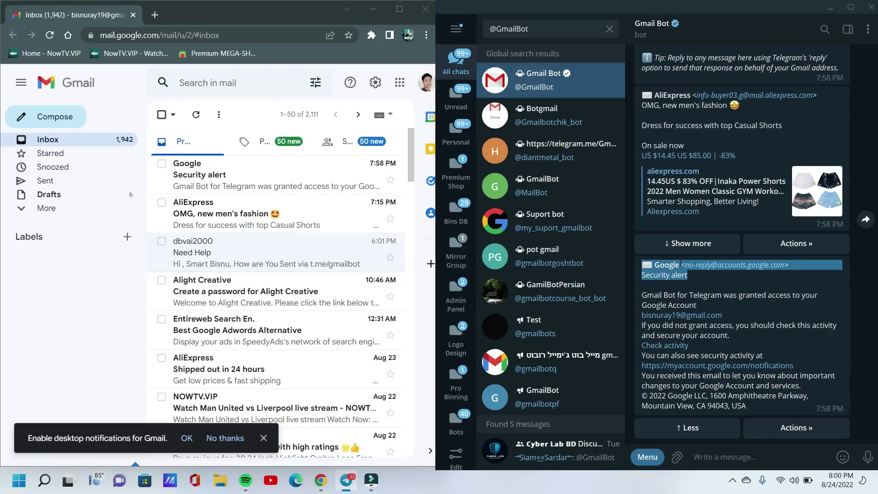
left_click(367, 163)
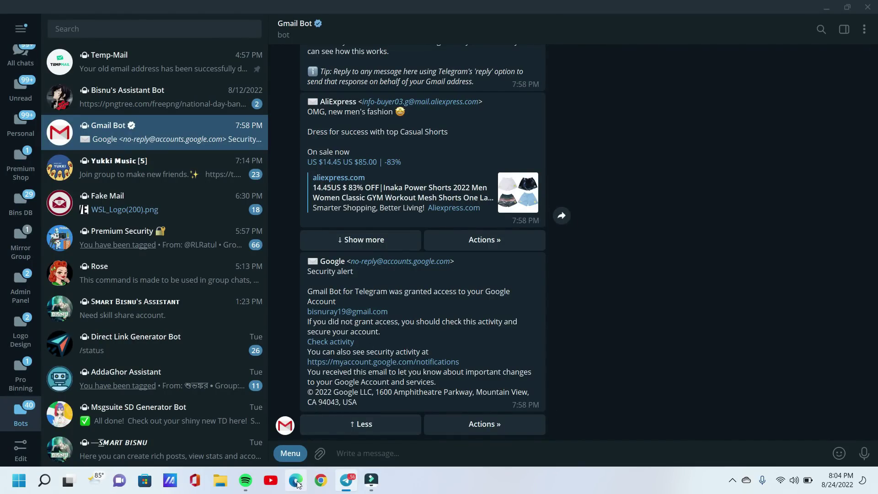
Start a new email draft with the bot's /new command.
left_click(290, 453)
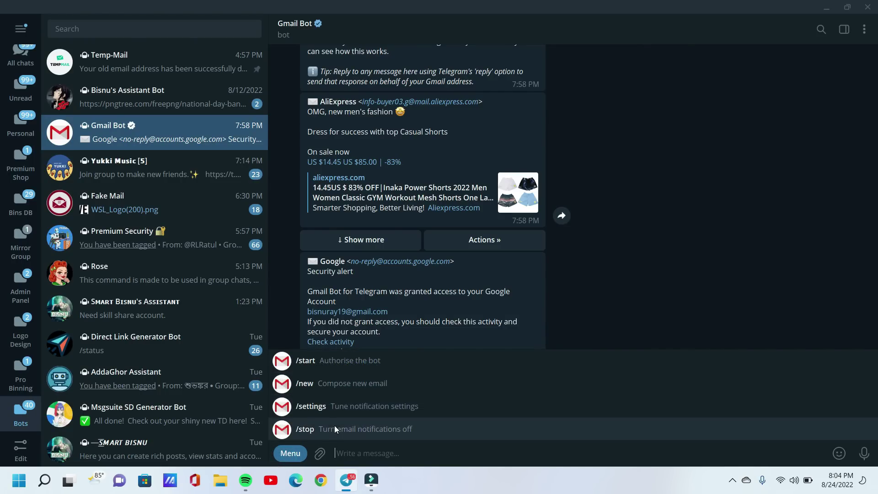
left_click(332, 381)
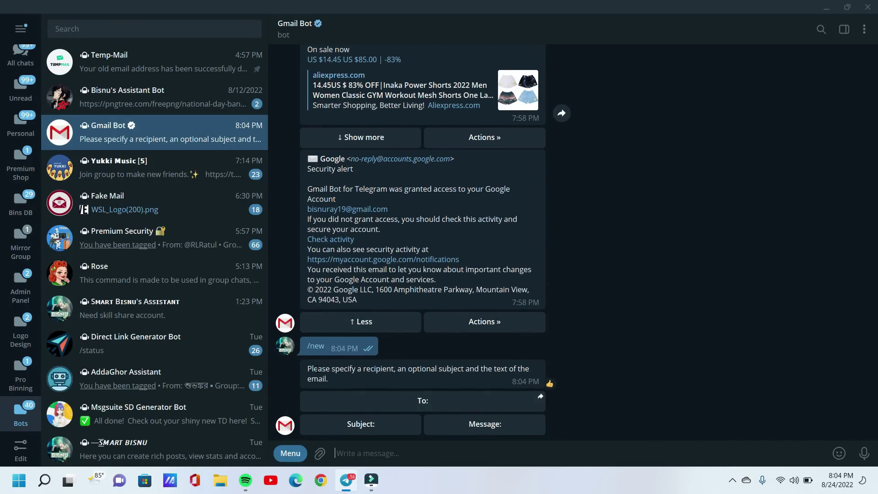
left_click_drag(307, 366, 346, 378)
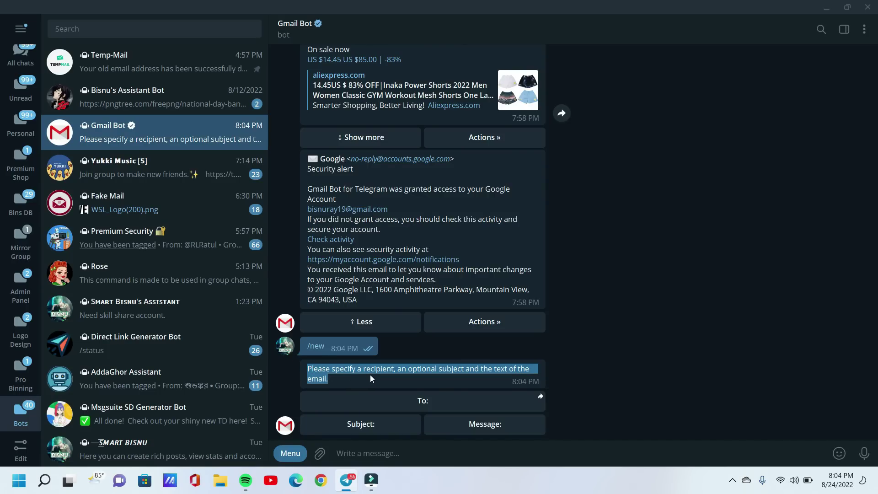
left_click(370, 375)
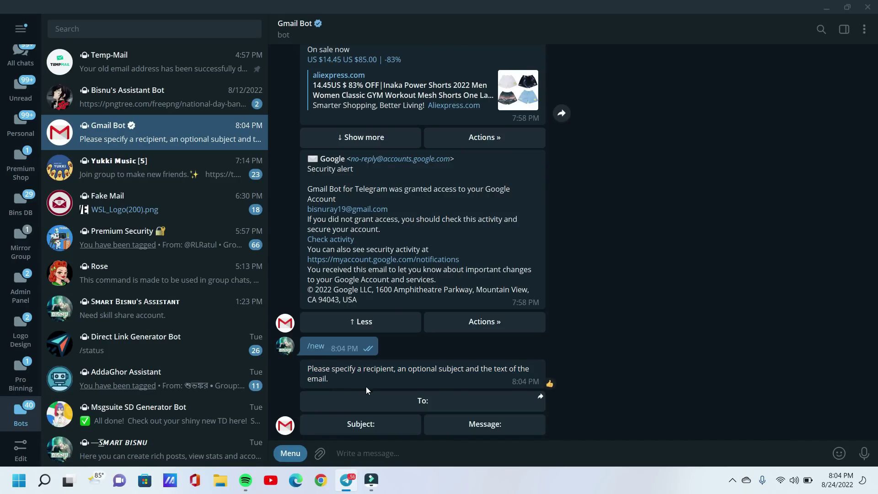
Set the draft's recipient from the suggested address and the subject 'Test Message'.
left_click(378, 400)
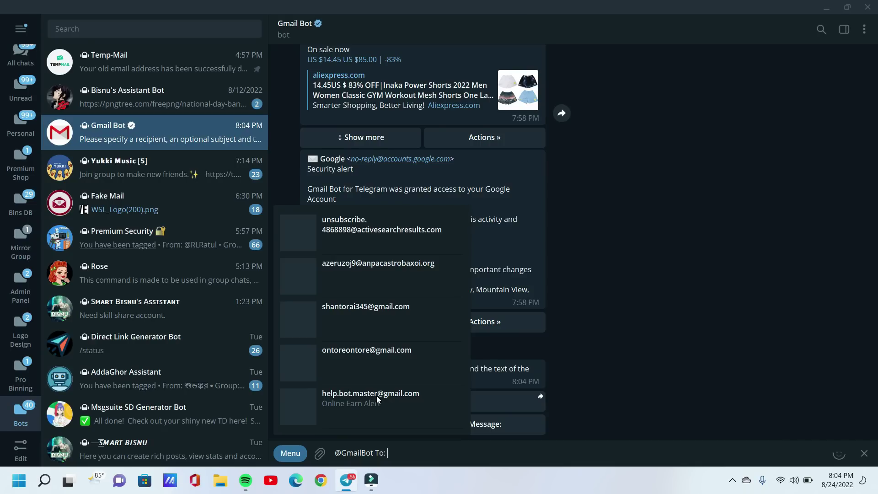
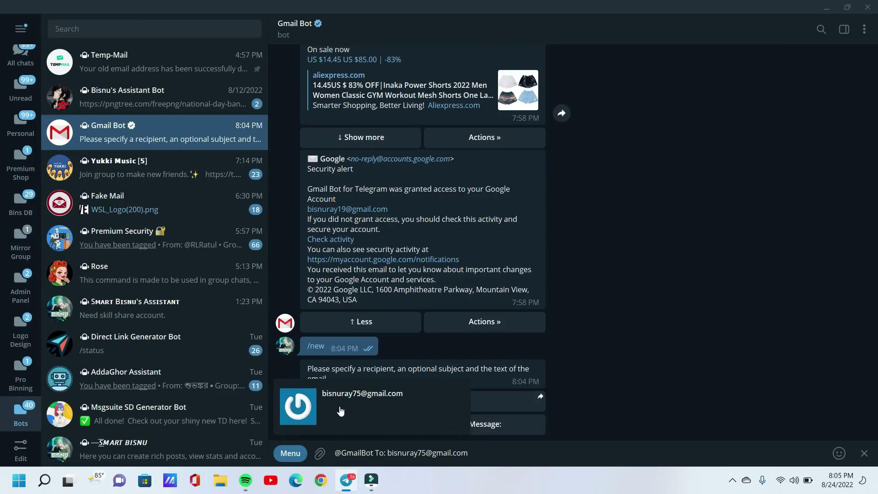
left_click(374, 410)
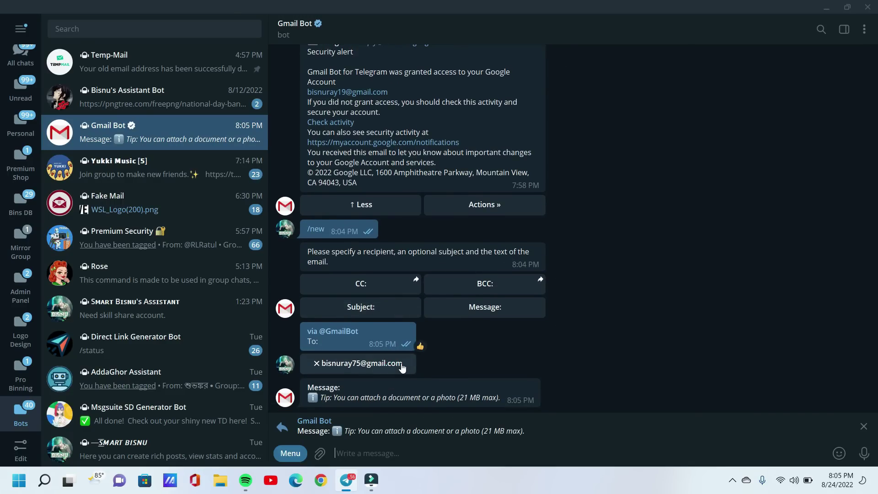
left_click(365, 453)
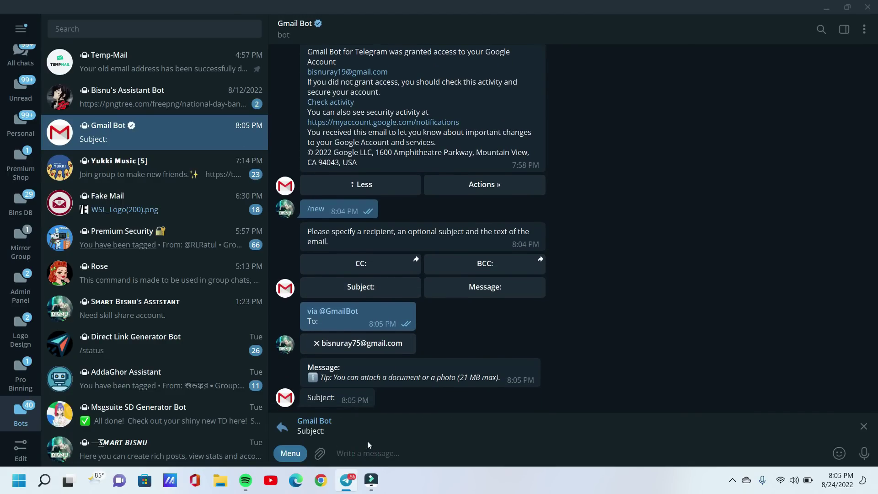
left_click(367, 452)
type("Test")
type(" Messag")
type("er")
key("Return")
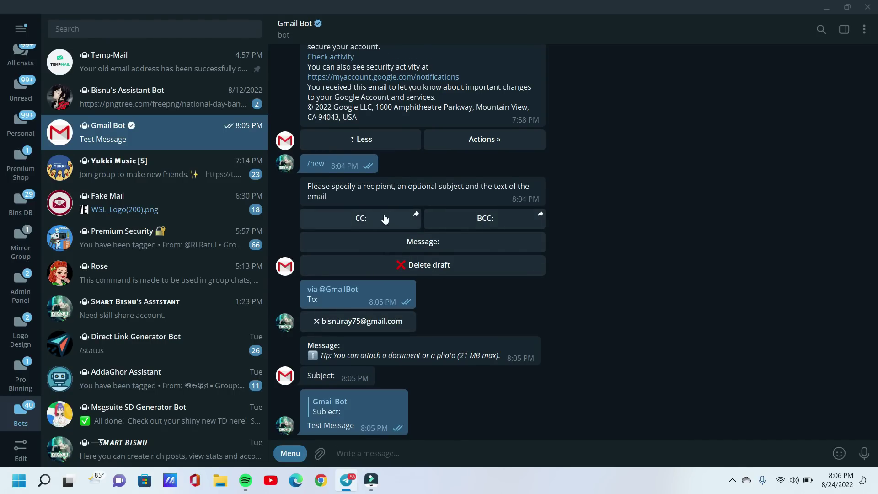
Give the Test Message draft a short greeting as its message body.
left_click(432, 243)
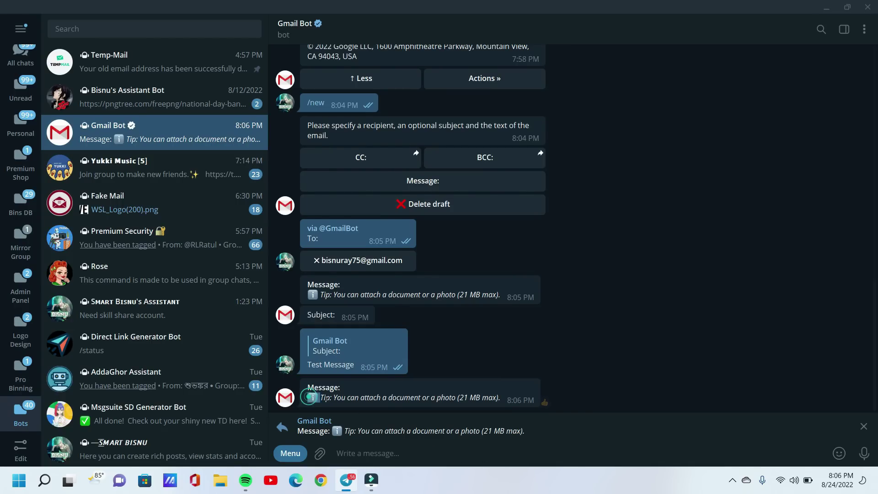
left_click_drag(309, 397, 503, 397)
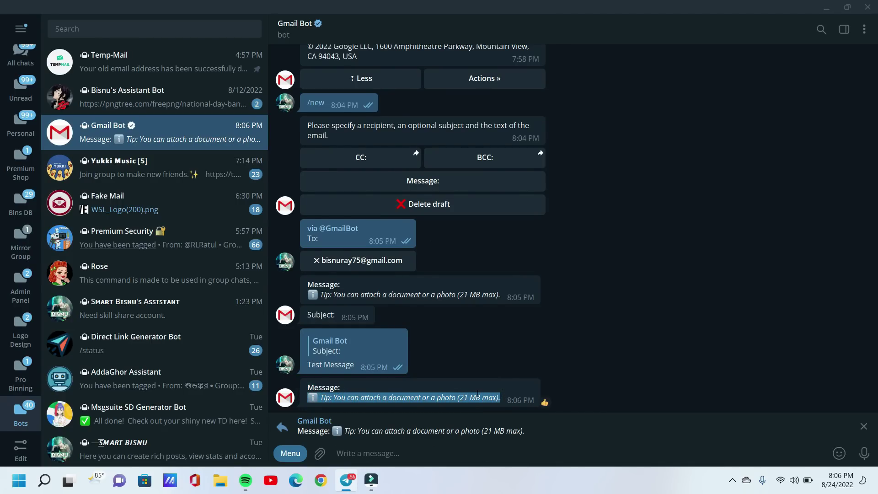
left_click(484, 398)
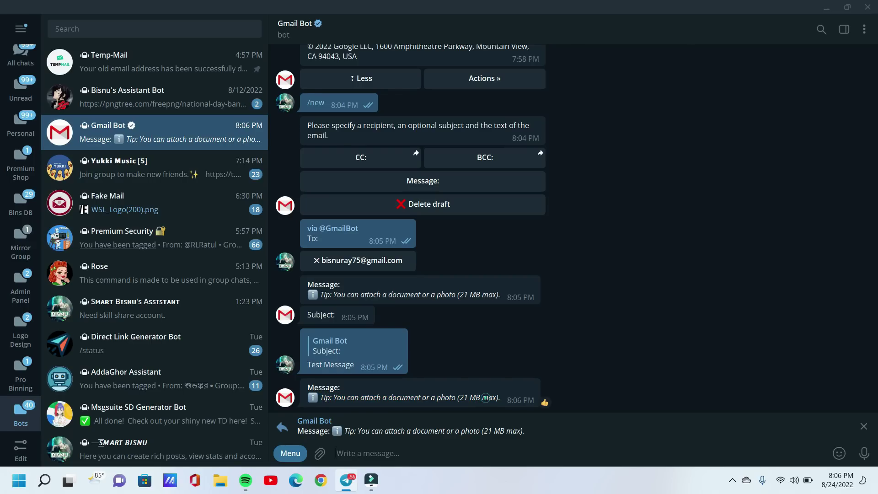
left_click(388, 455)
type("Hi , ")
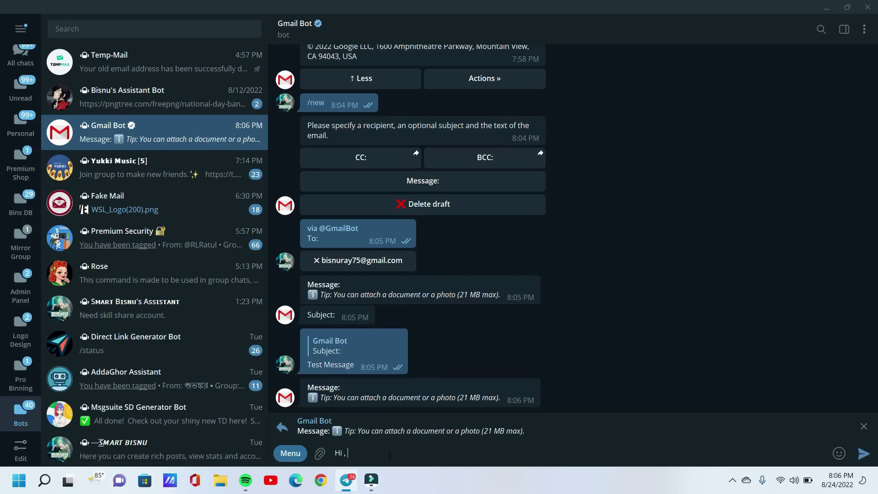
type("Mr S")
type("mart ")
type("Bisnu .")
type(" How a")
type("re you")
type(" ...")
key("Return")
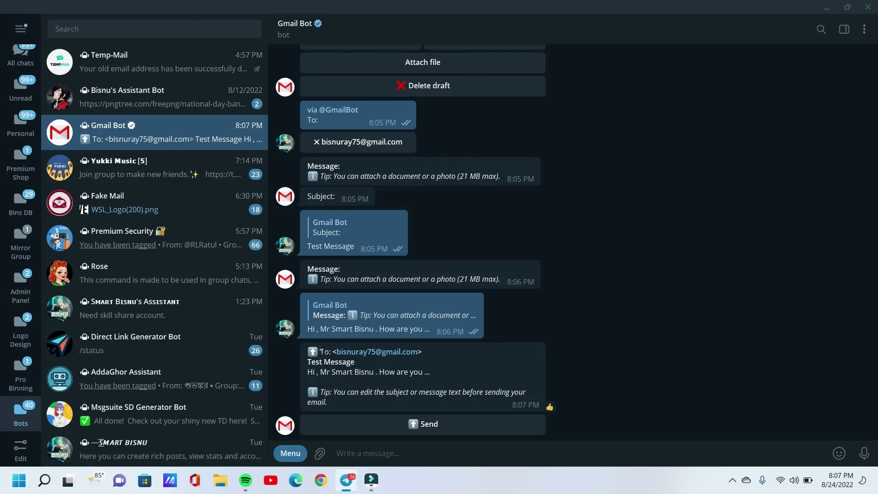
Look over the draft preview and drag the chat-list divider left to widen the conversation.
left_click_drag(320, 351, 433, 348)
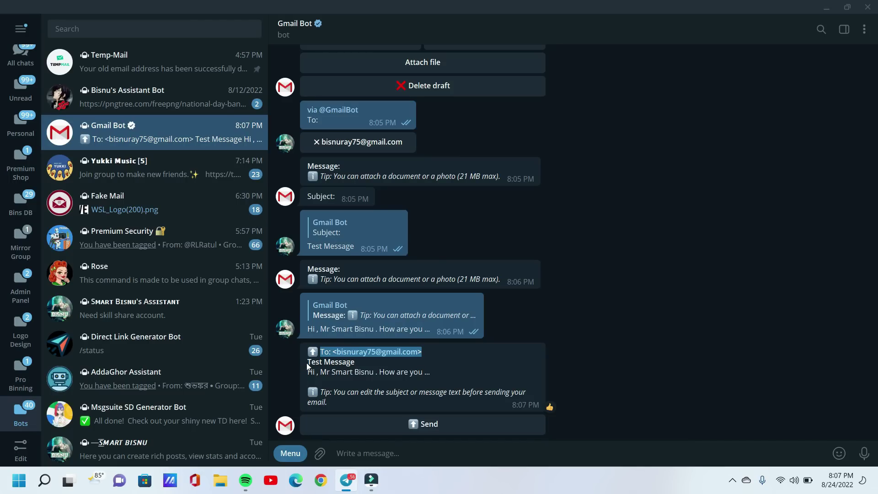
left_click_drag(305, 363, 432, 371)
left_click_drag(379, 381, 448, 399)
left_click(461, 400)
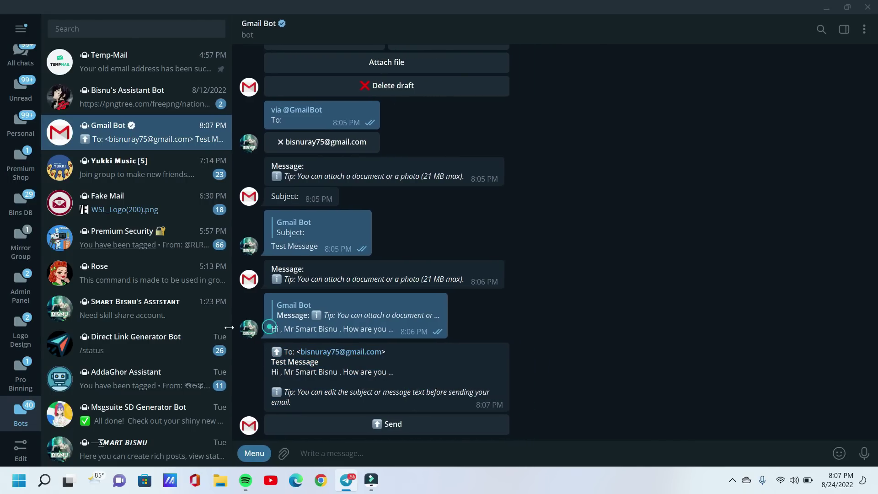
left_click_drag(269, 327, 189, 327)
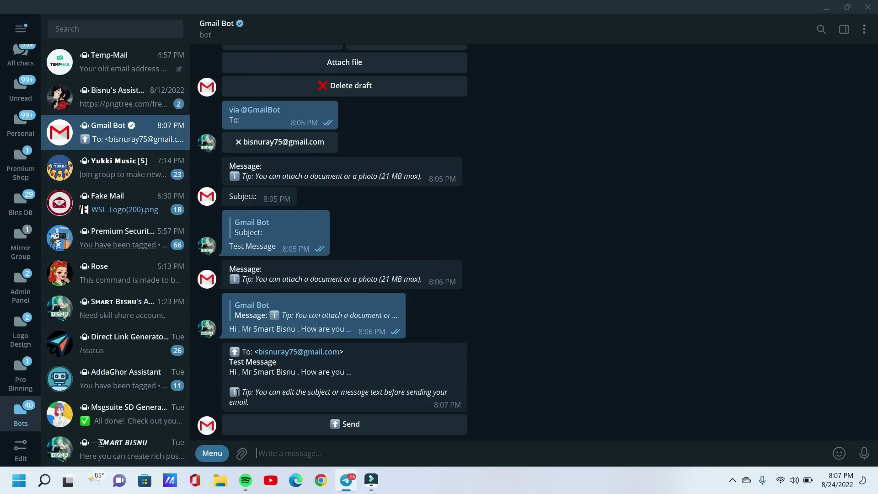
left_click_drag(237, 392, 395, 397)
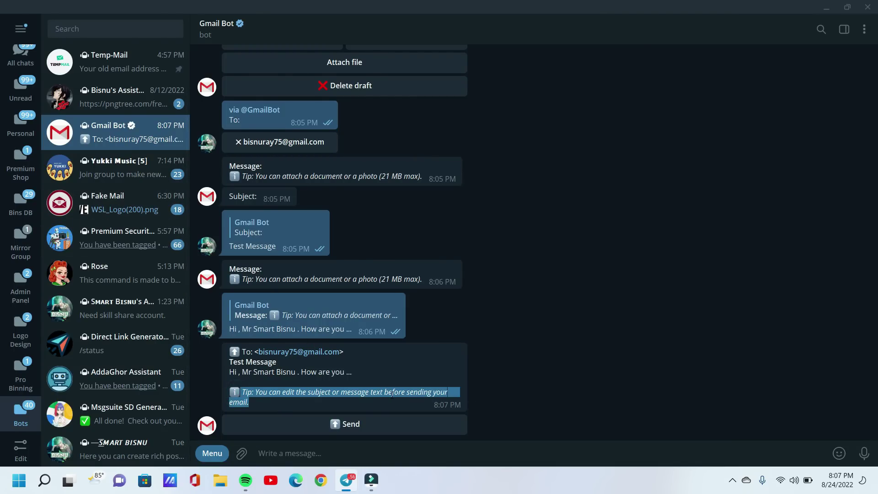
mouse_move(345, 378)
scroll(418, 239, "up", 3)
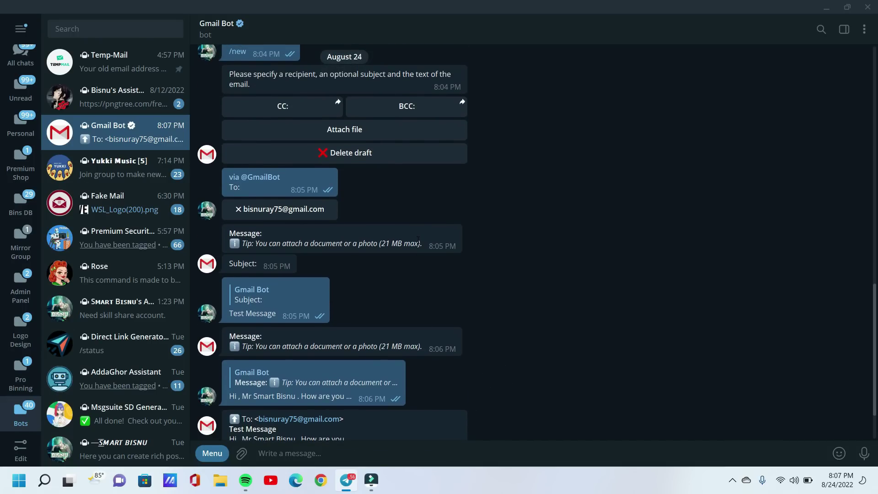
scroll(417, 239, "up", 3)
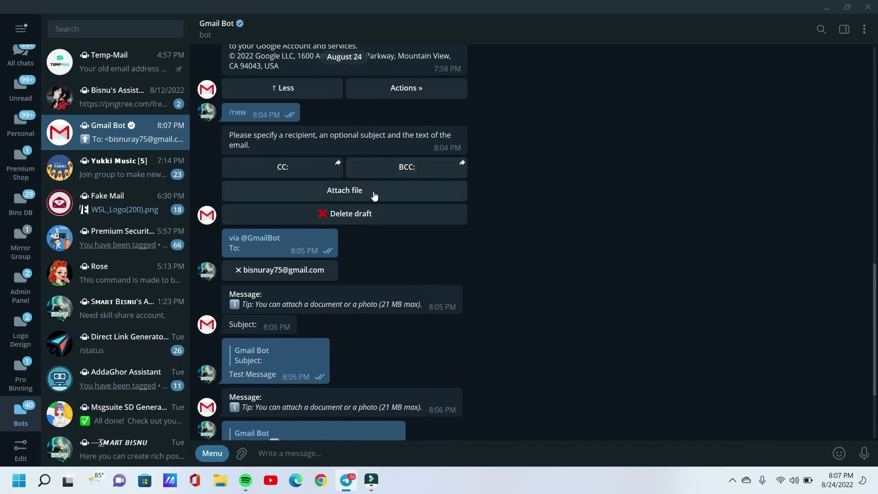
Attach the anime portrait image to the Test Message draft and send it to the bot.
left_click(361, 195)
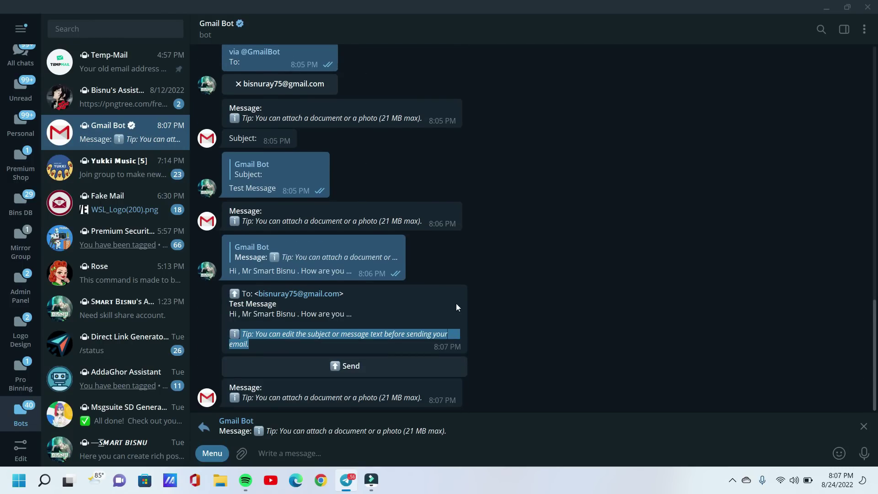
left_click(270, 331)
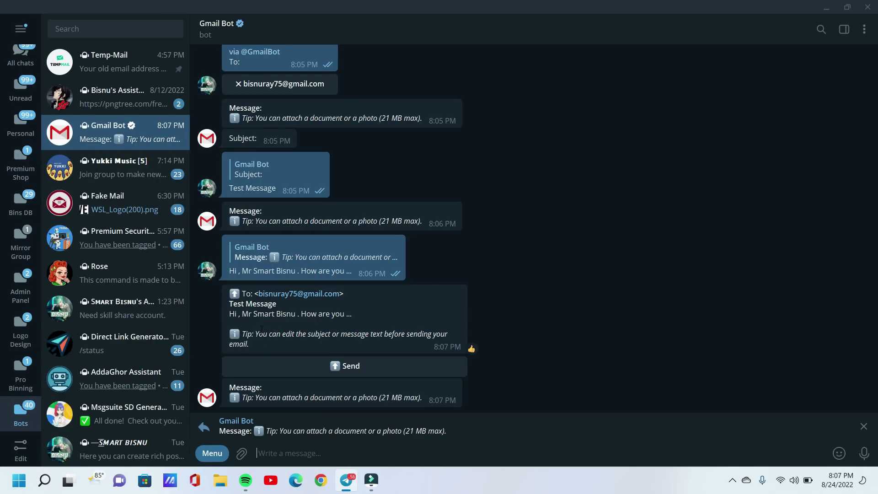
left_click(241, 453)
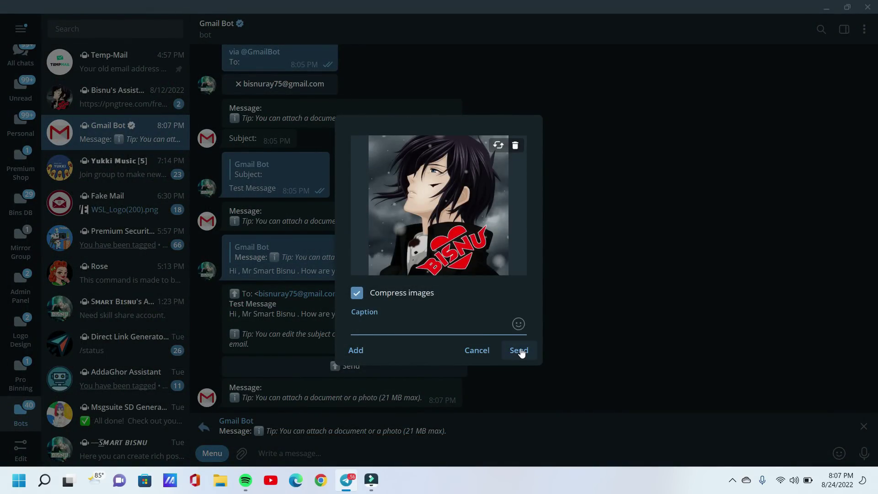
left_click(519, 351)
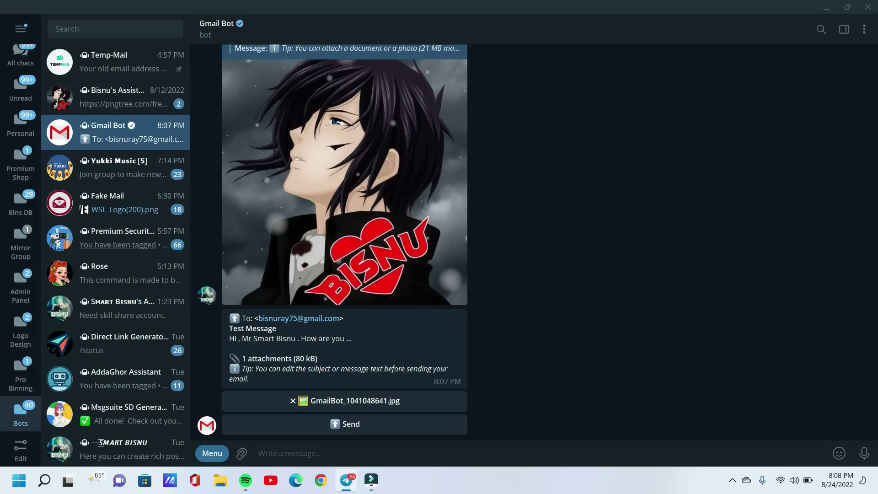
left_click_drag(230, 330, 401, 376)
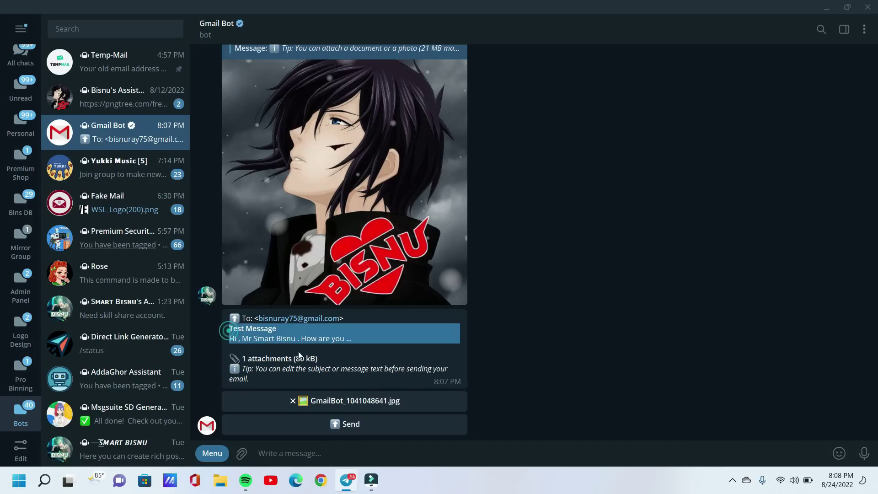
left_click(361, 340)
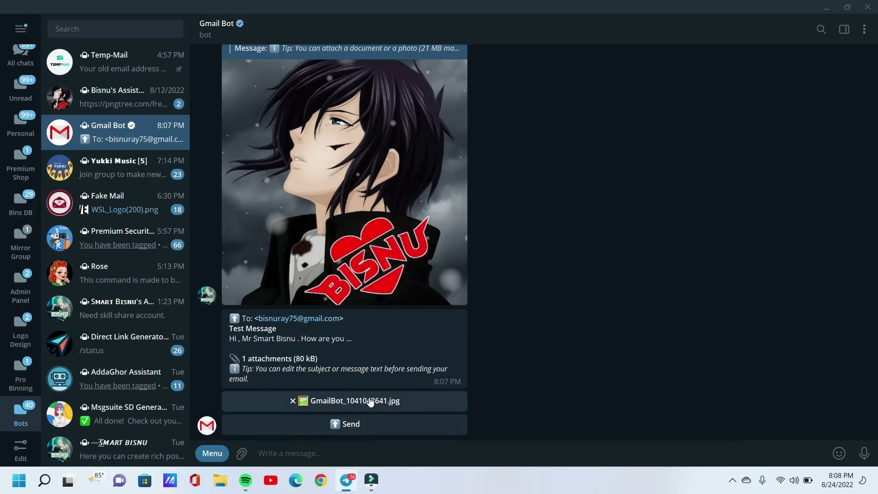
Send the Test Message email with its photo, then minimize Telegram.
left_click(334, 424)
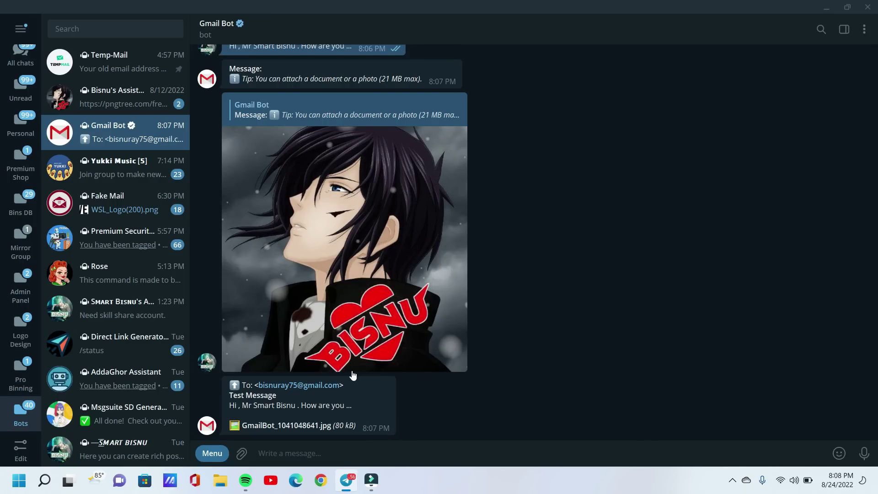
left_click(825, 7)
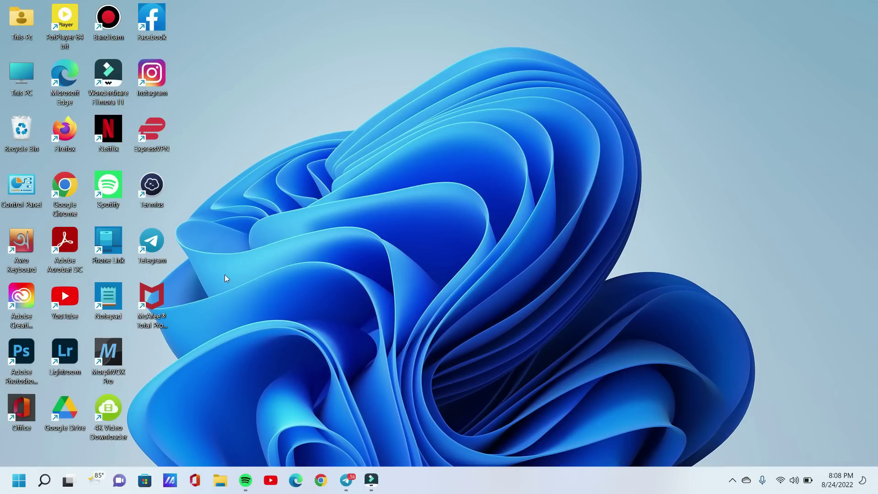
Launch Chrome from the desktop and go to gmail to view the inbox.
double_click(71, 205)
type("g")
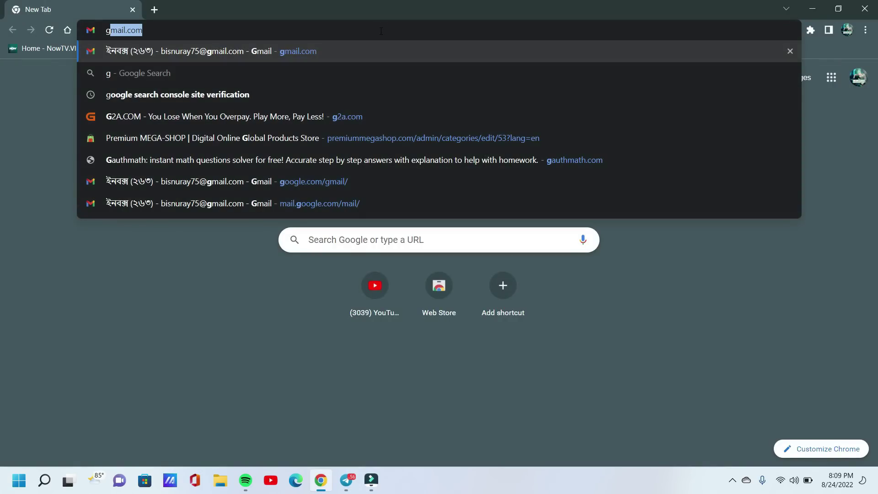
type("ma")
key("Return")
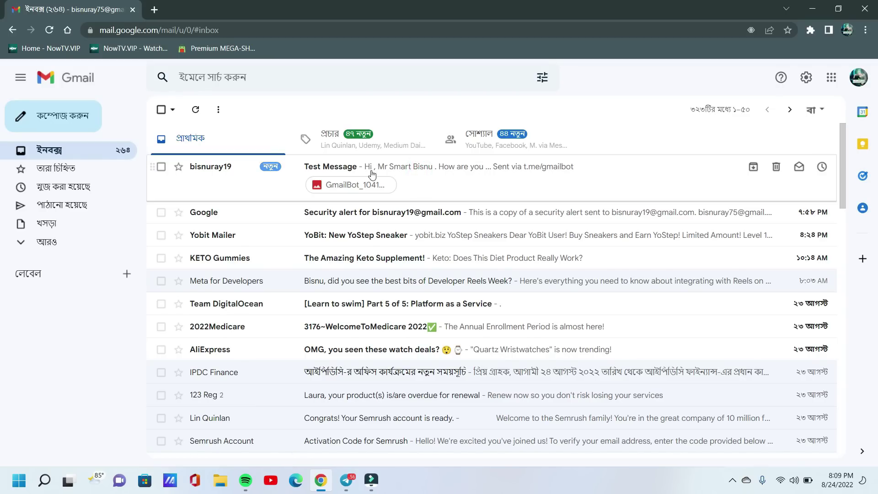
Open the Test Message email and inspect its greeting line and attached portrait.
left_click(278, 173)
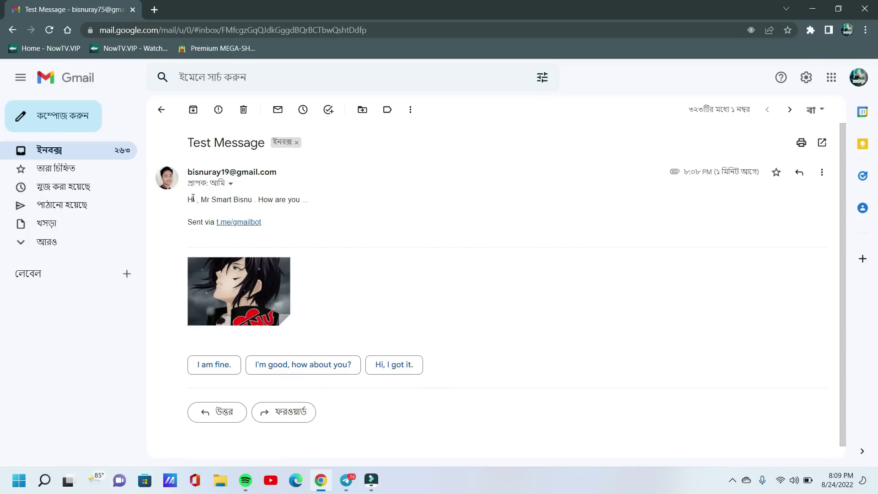
left_click_drag(190, 202, 240, 204)
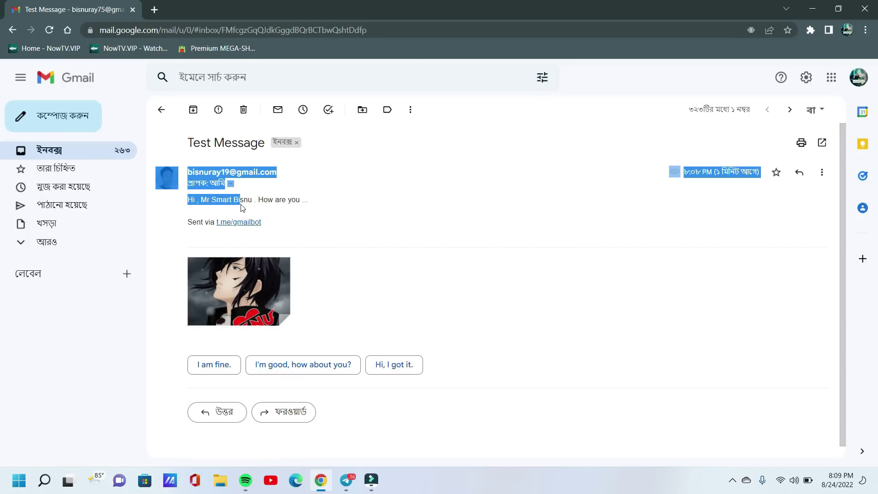
left_click(208, 211)
triple_click(190, 201)
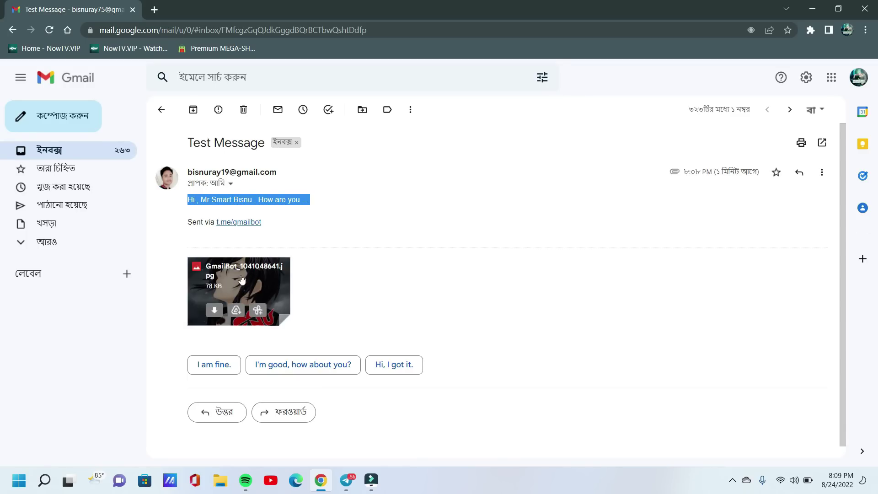
left_click(233, 203)
scroll(287, 382, "down", 1)
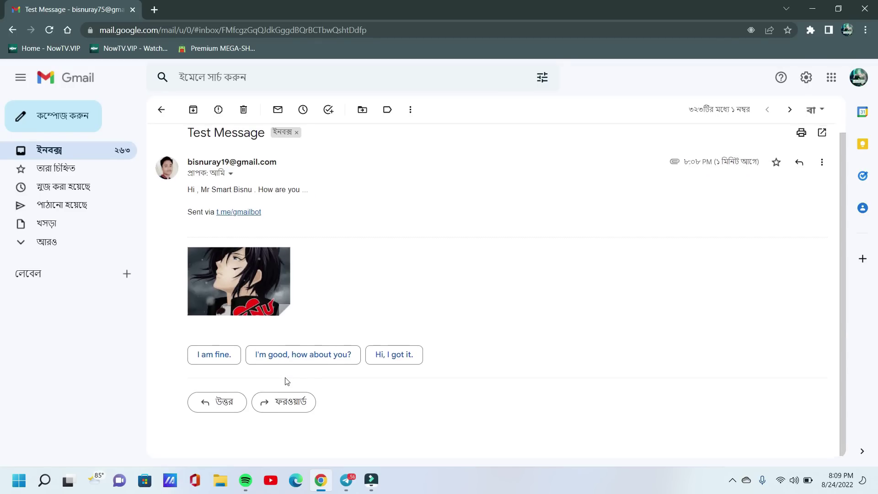
scroll(287, 381, "up", 1)
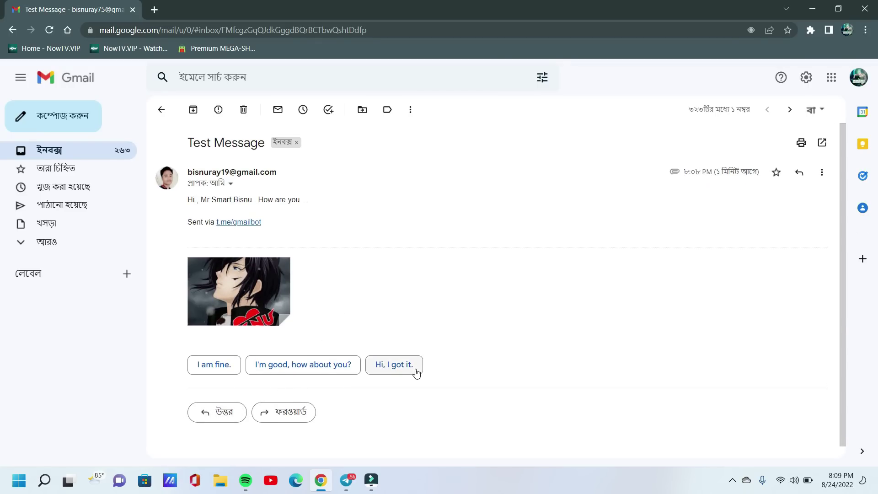
Send the reply 'Yes . I am fine . What about you?' and expand the trimmed content.
left_click(221, 411)
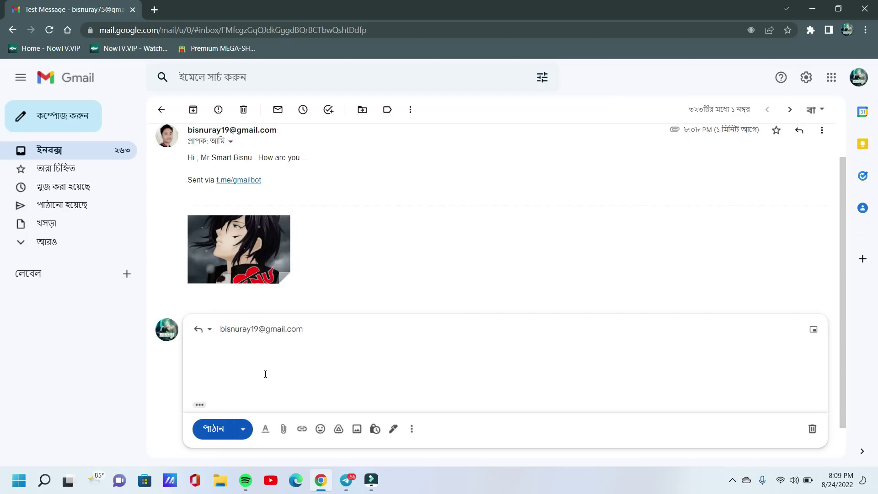
type("Yes")
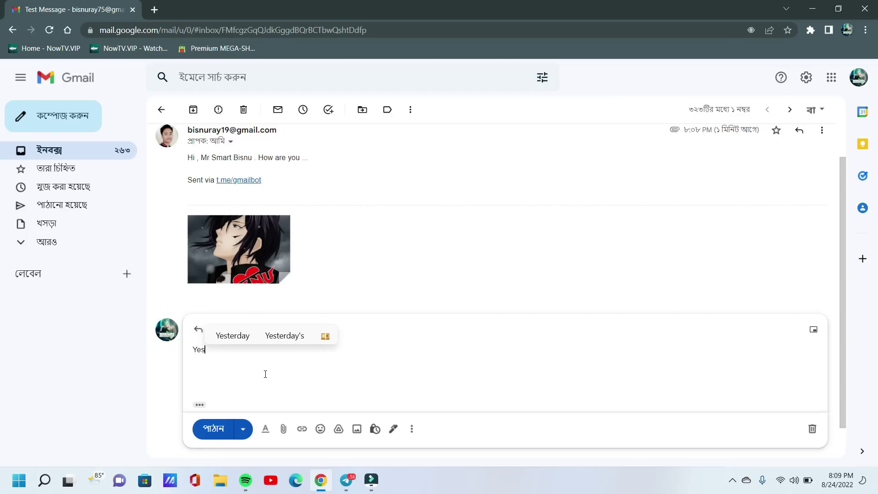
type(" . I am fine . What about you?")
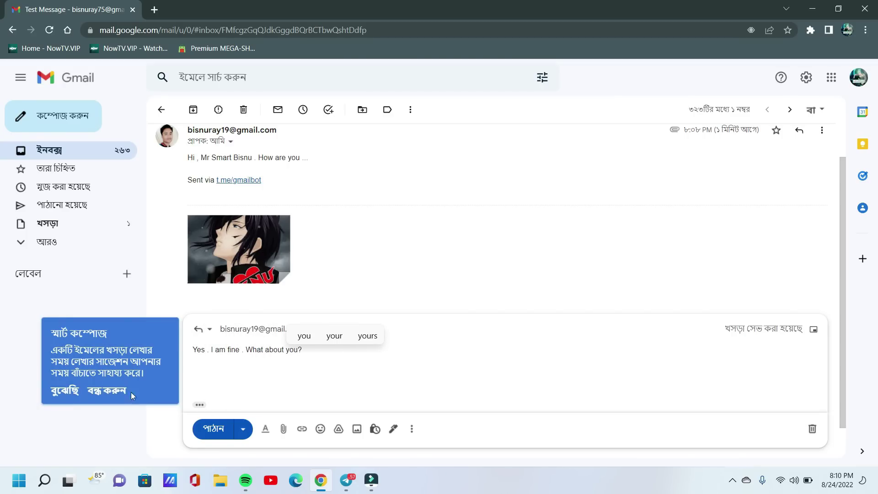
left_click(218, 429)
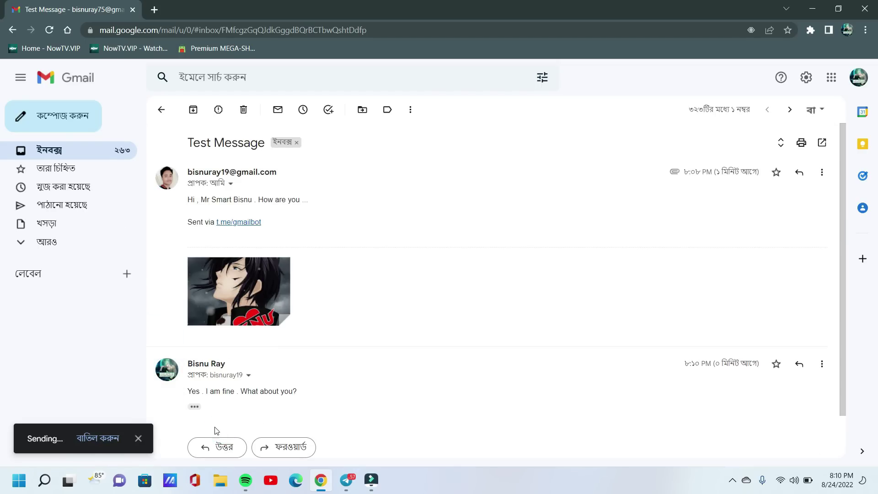
left_click(195, 407)
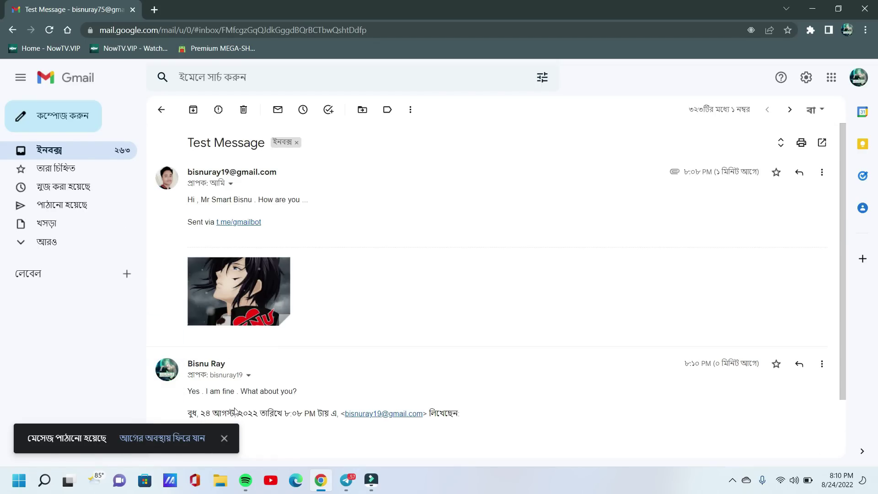
scroll(235, 410, "down", 1)
scroll(236, 374, "down", 1)
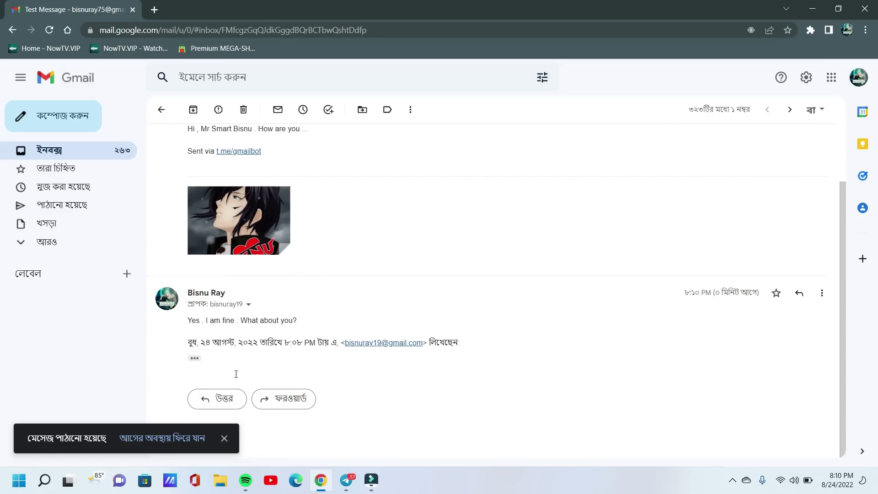
Check the sent reply text, highlighting 'What about you?'.
left_click_drag(187, 322, 305, 323)
left_click(278, 343)
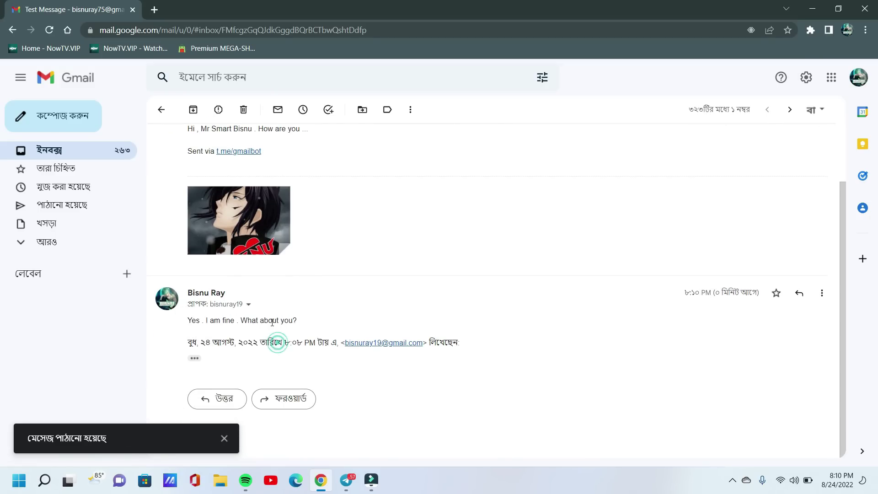
left_click_drag(240, 321, 305, 324)
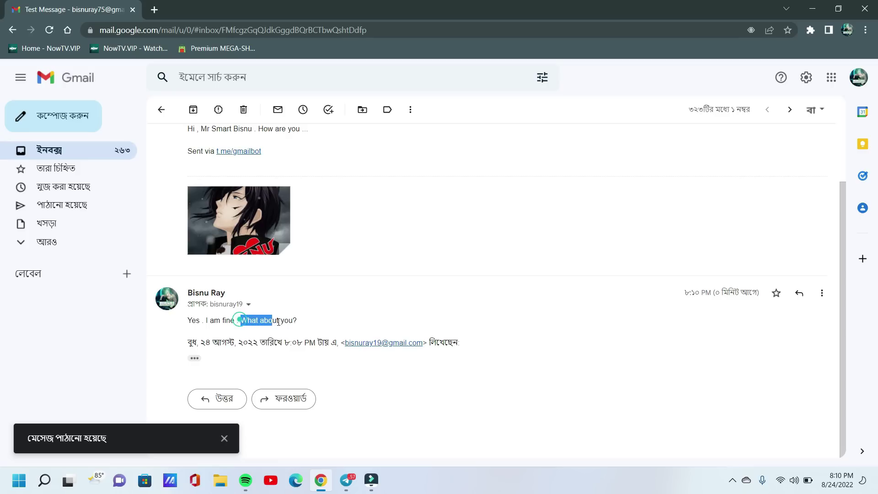
left_click(305, 324)
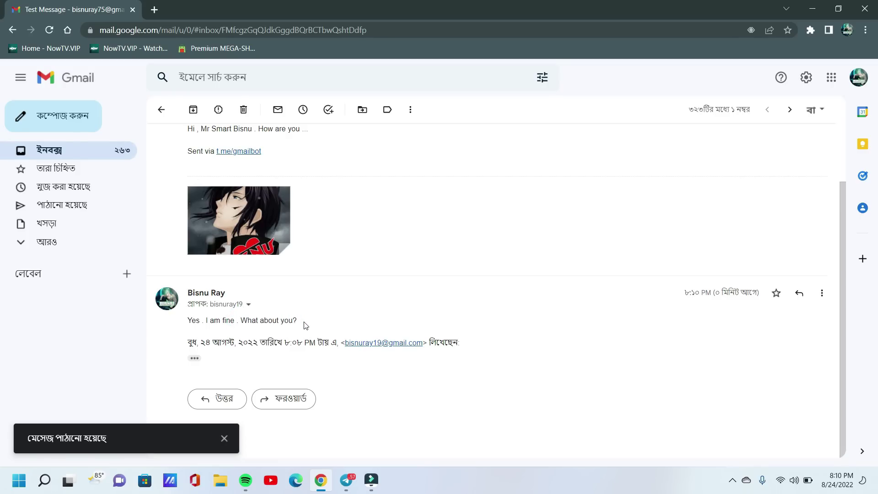
left_click(346, 480)
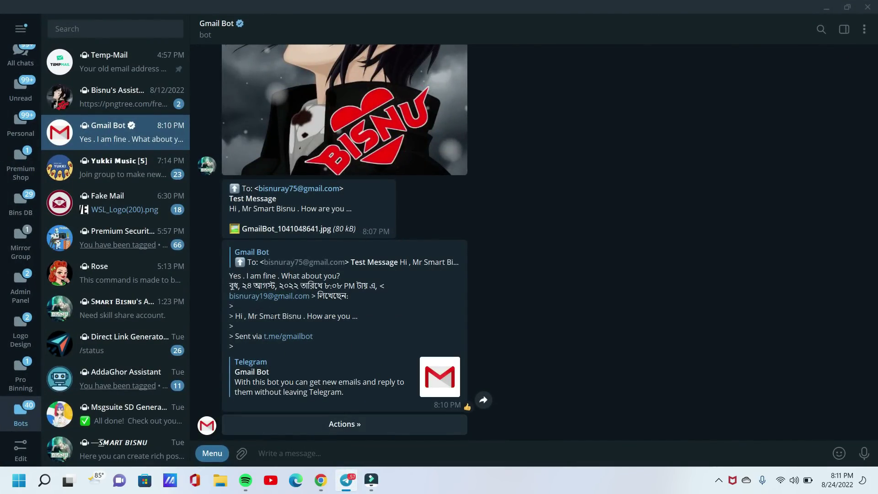
left_click_drag(229, 275, 339, 278)
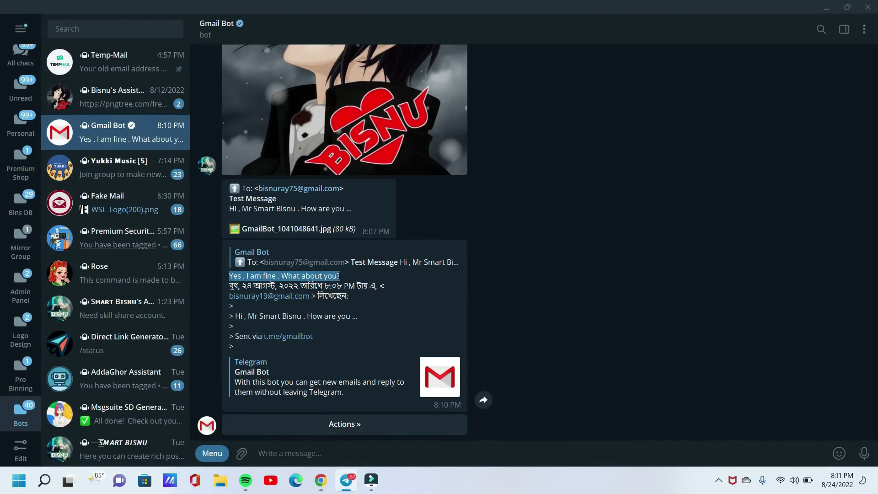
left_click(281, 317)
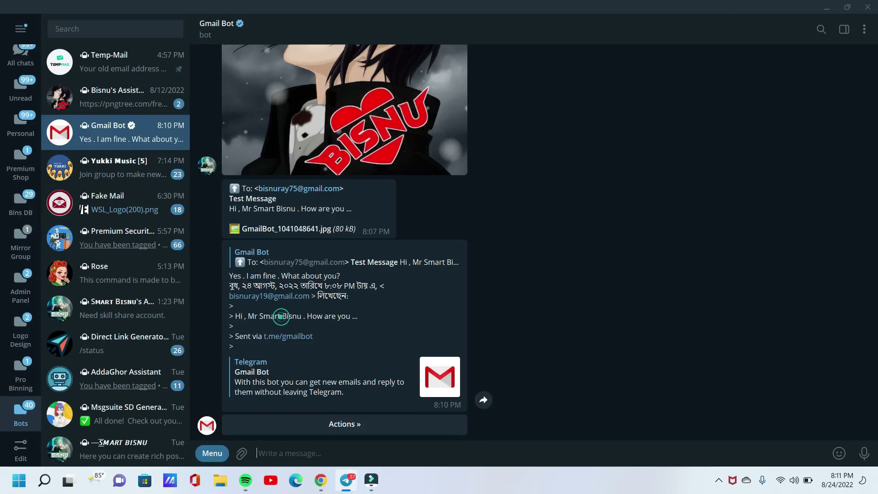
left_click_drag(228, 275, 339, 277)
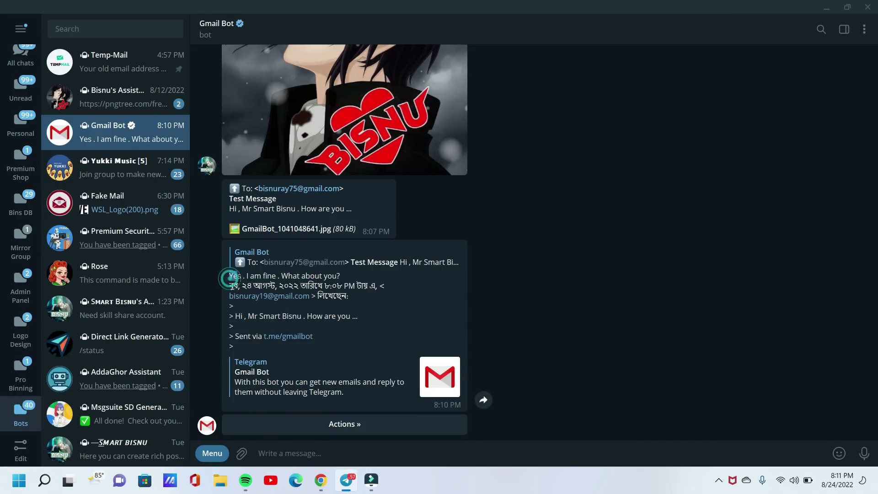
left_click(348, 277)
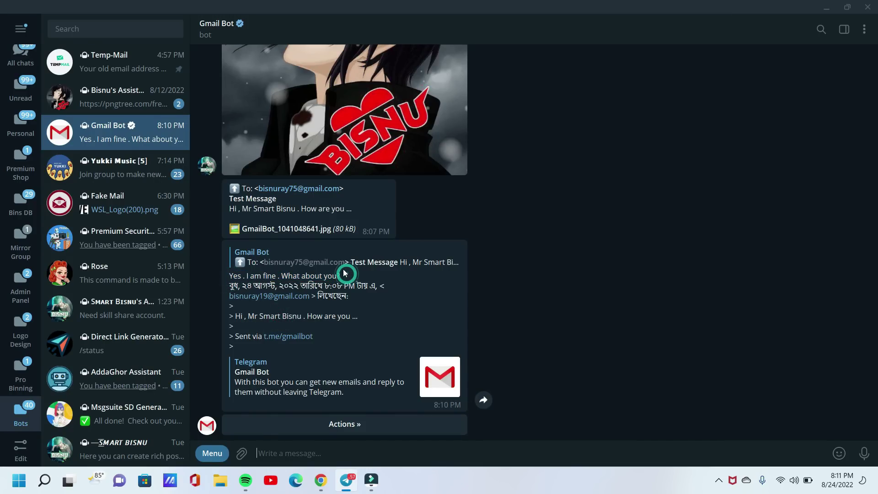
scroll(348, 277, "up", 1)
left_click(241, 261)
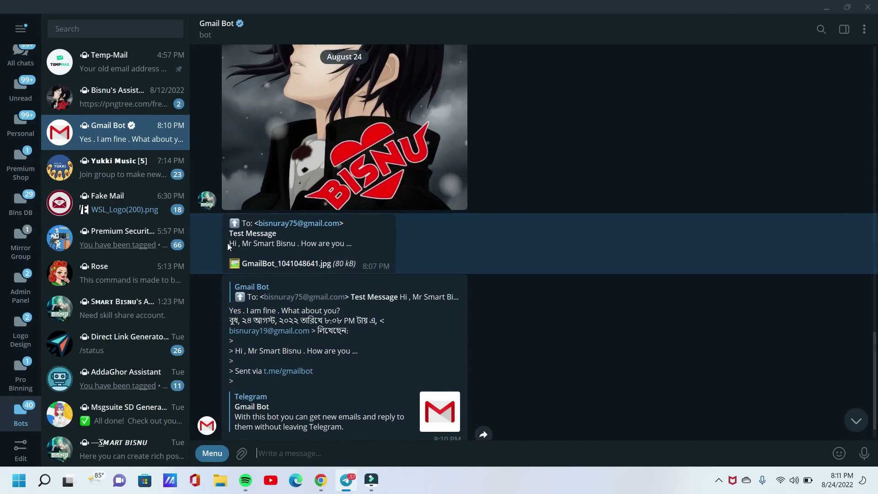
left_click_drag(229, 244, 350, 243)
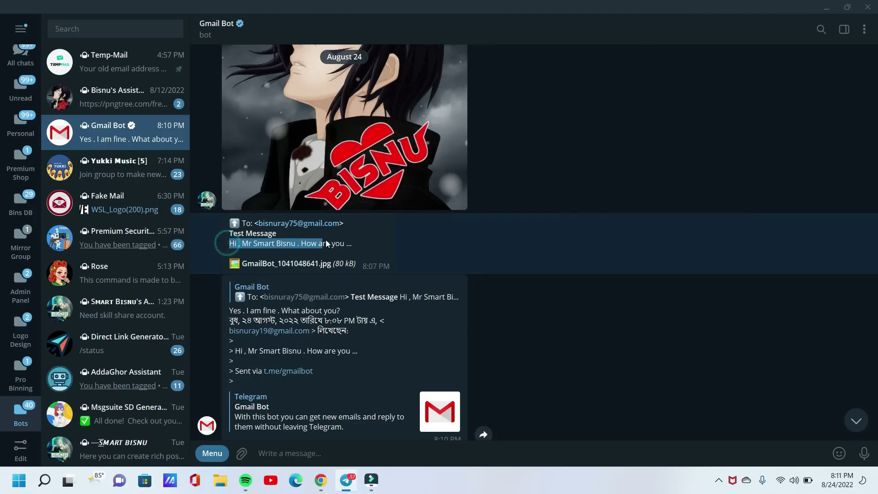
left_click(376, 300)
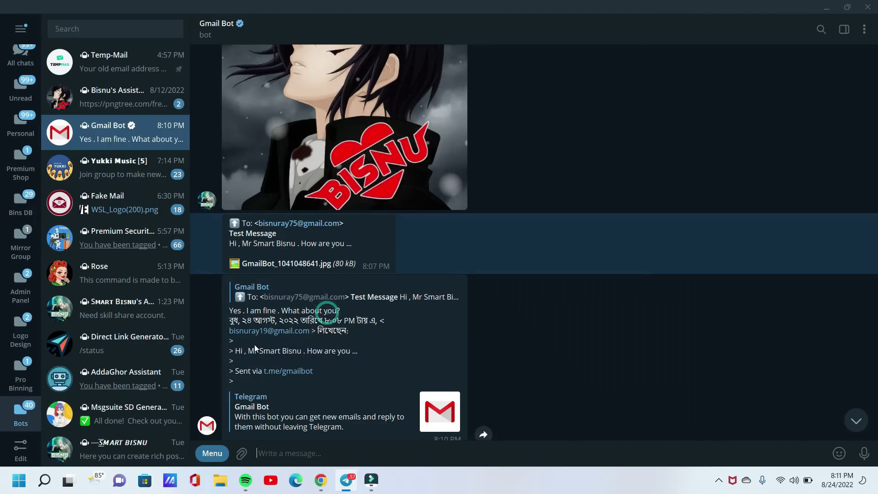
left_click_drag(226, 331, 356, 334)
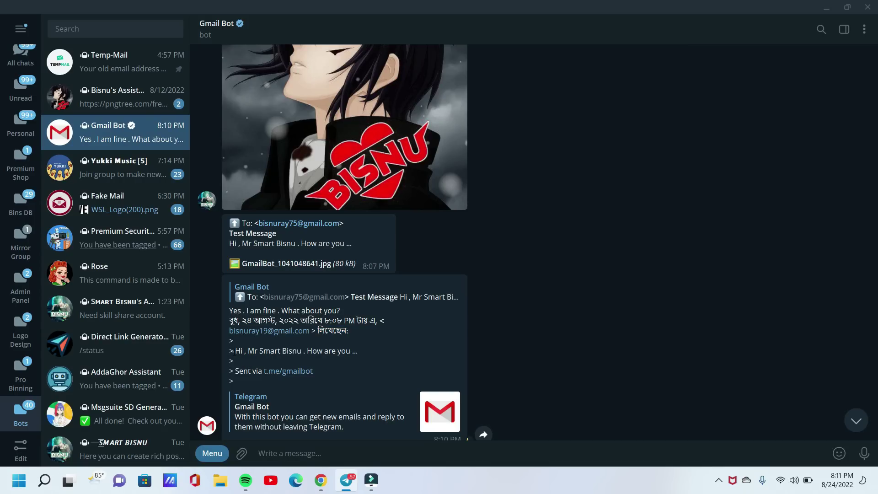
left_click_drag(236, 350, 365, 355)
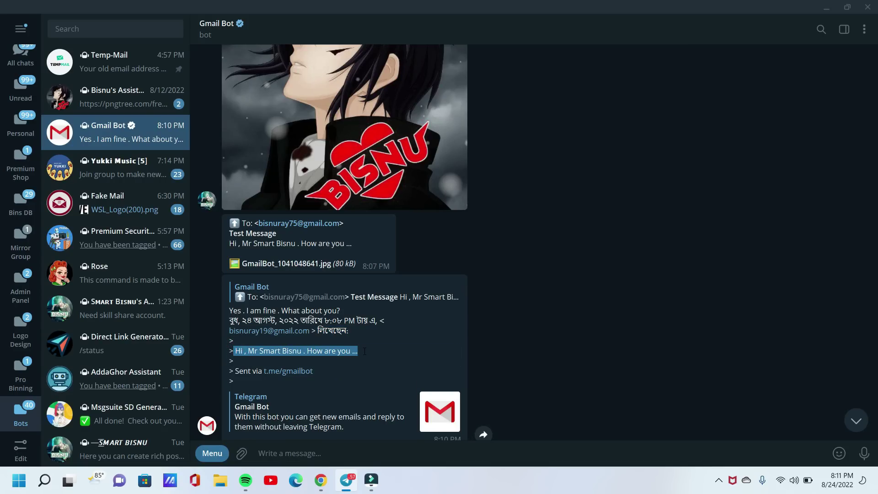
left_click(384, 353)
scroll(384, 353, "down", 1)
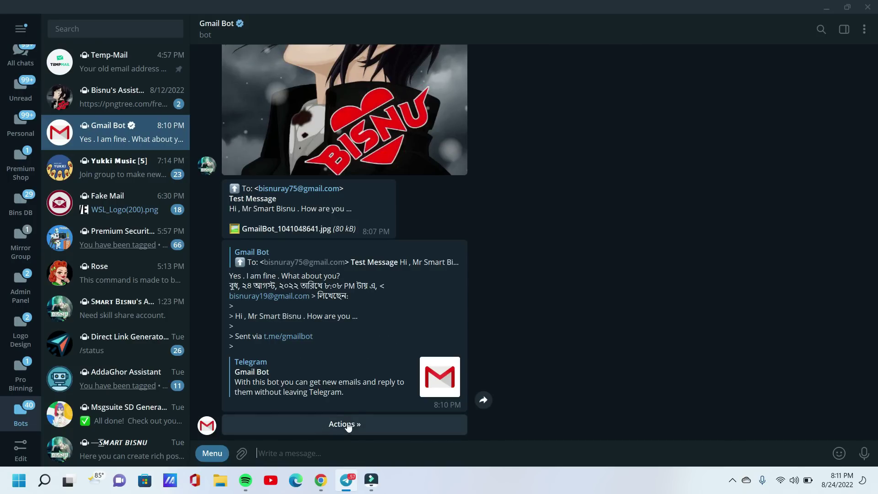
left_click(317, 424)
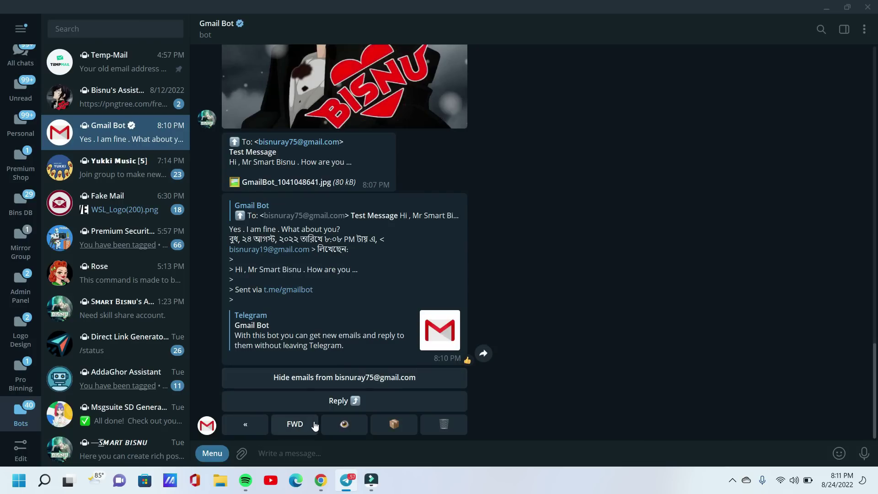
left_click(359, 403)
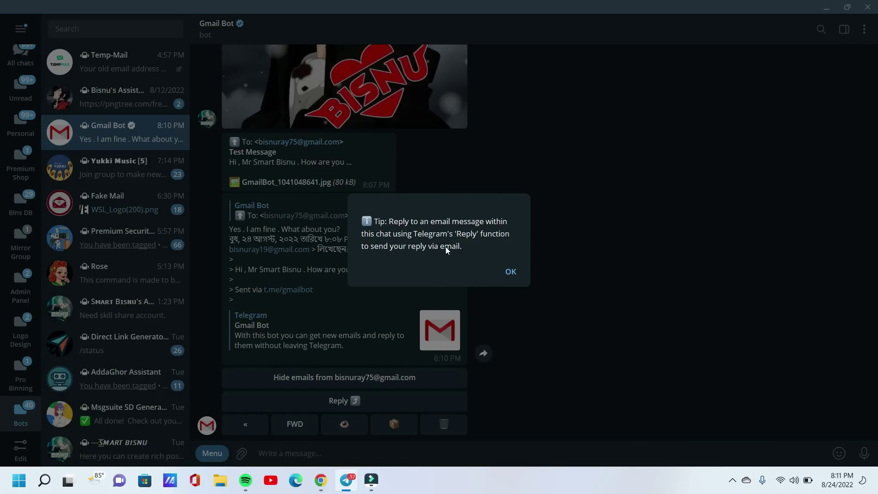
left_click(511, 271)
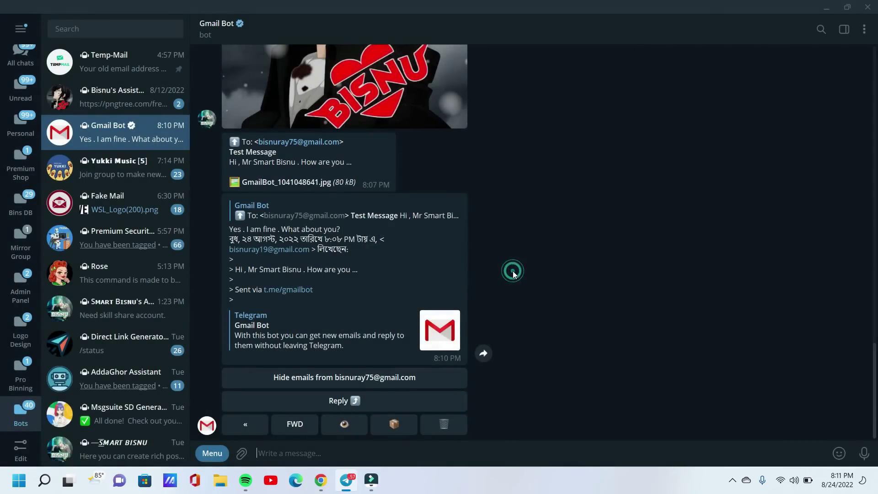
left_click(245, 424)
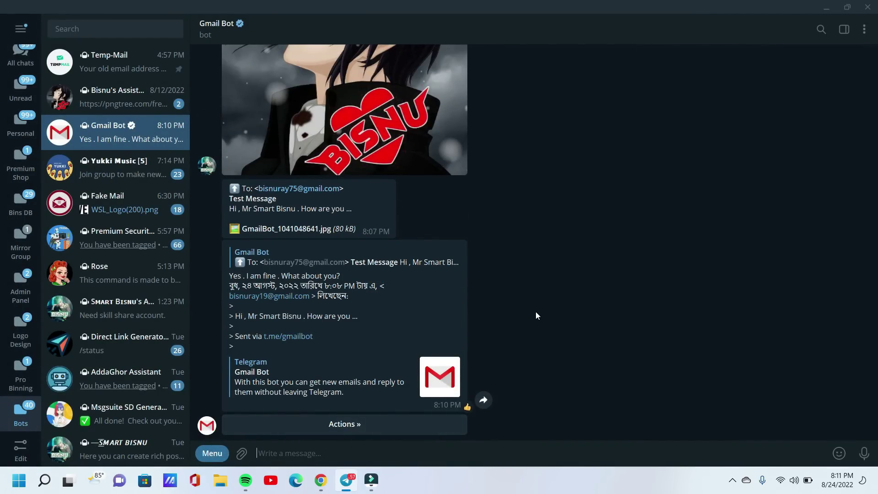
Reply 'I am also fine Brother . Now tell me about your Girlfriend...' and check the sent confirmation.
double_click(536, 311)
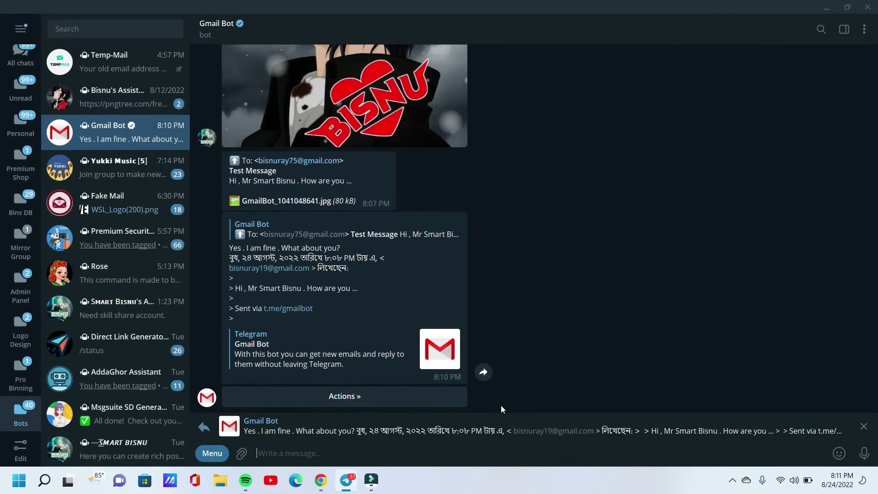
left_click(405, 453)
type("I am also f")
type("ine Brother . Now te")
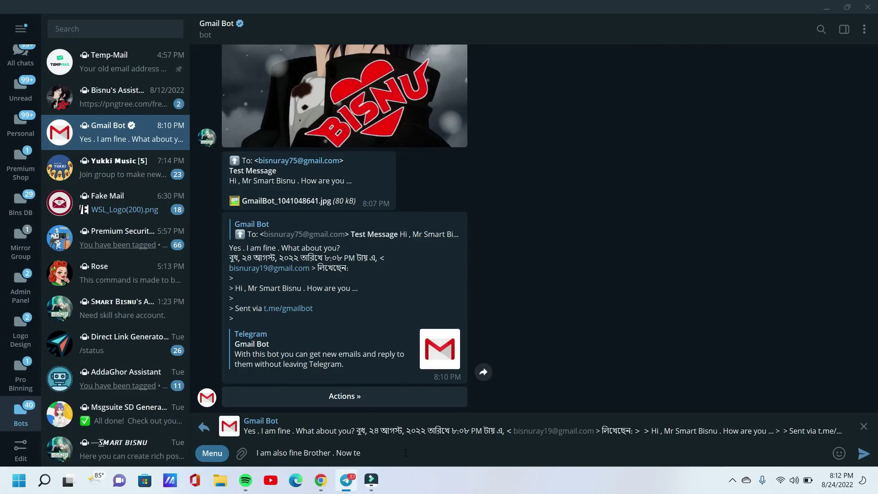
type(" about y")
type("Girlfr")
type("end...")
key("Return")
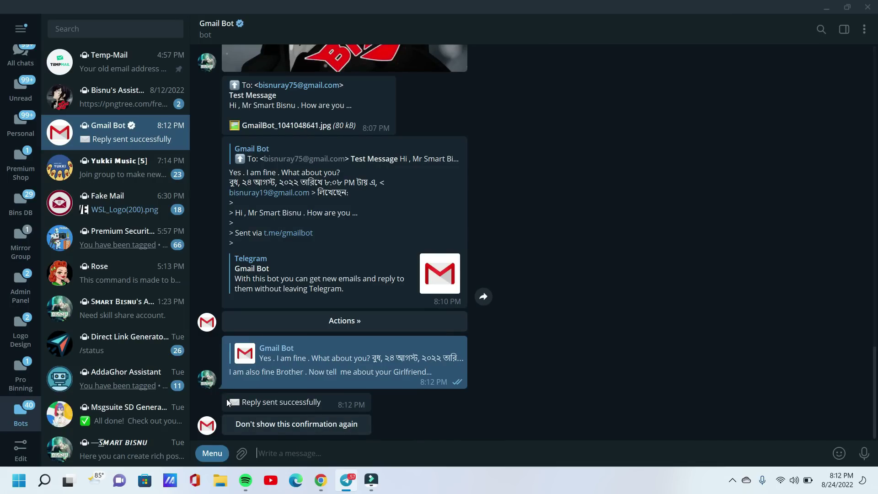
left_click_drag(240, 402, 316, 402)
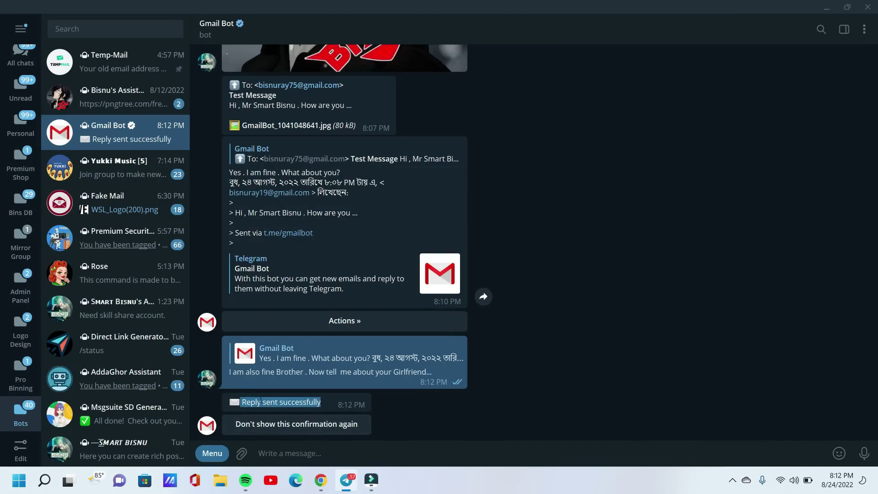
mouse_move(295, 403)
left_click(329, 401)
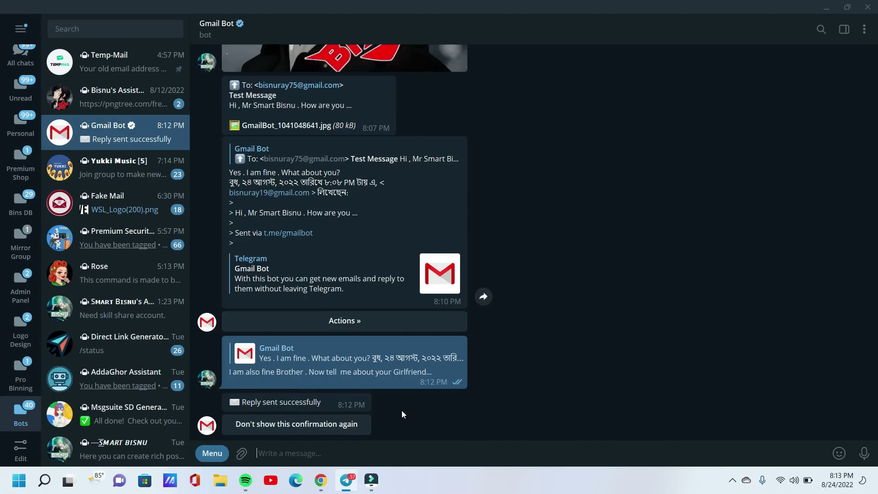
Switch to Chrome and open the Test Message thread from the Gmail inbox.
left_click(321, 481)
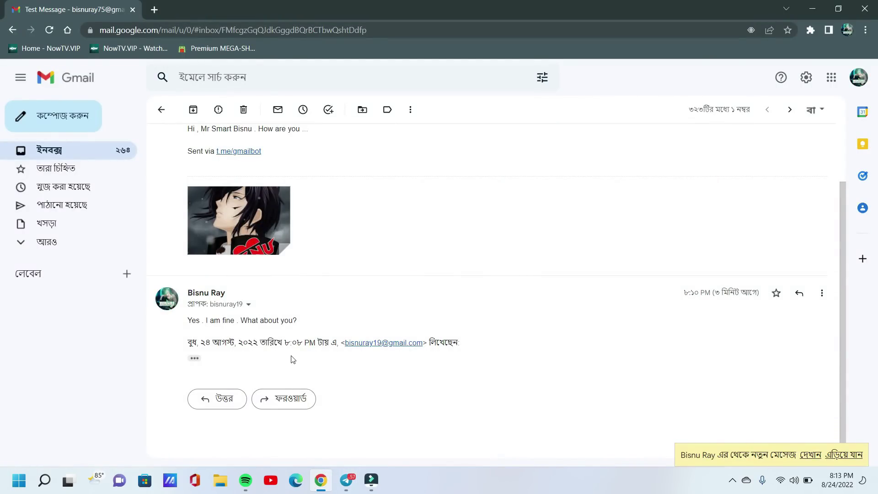
scroll(291, 360, "up", 2)
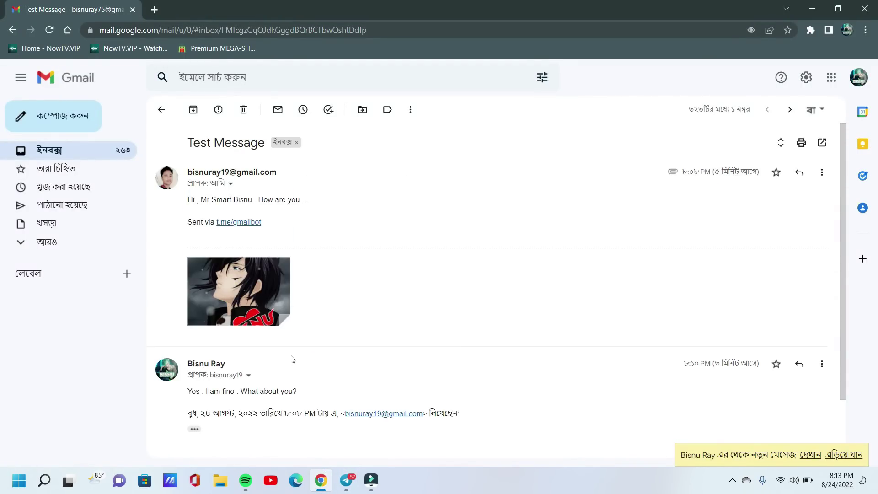
left_click(12, 30)
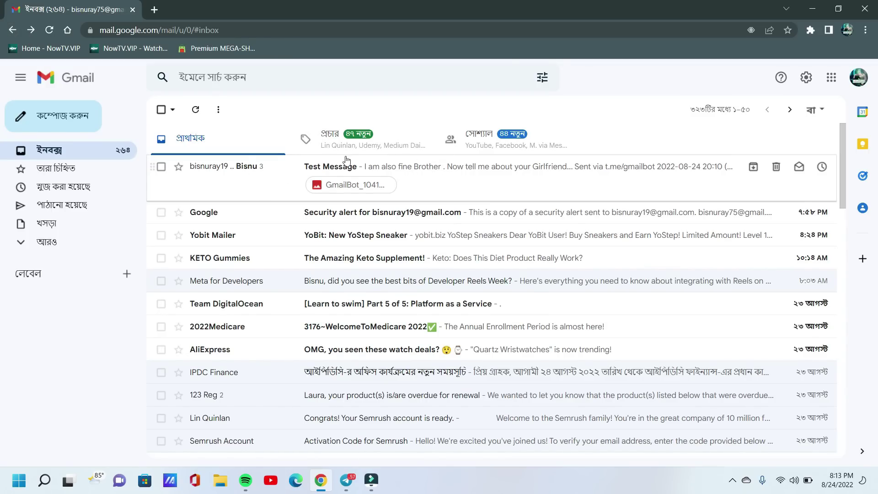
left_click(480, 166)
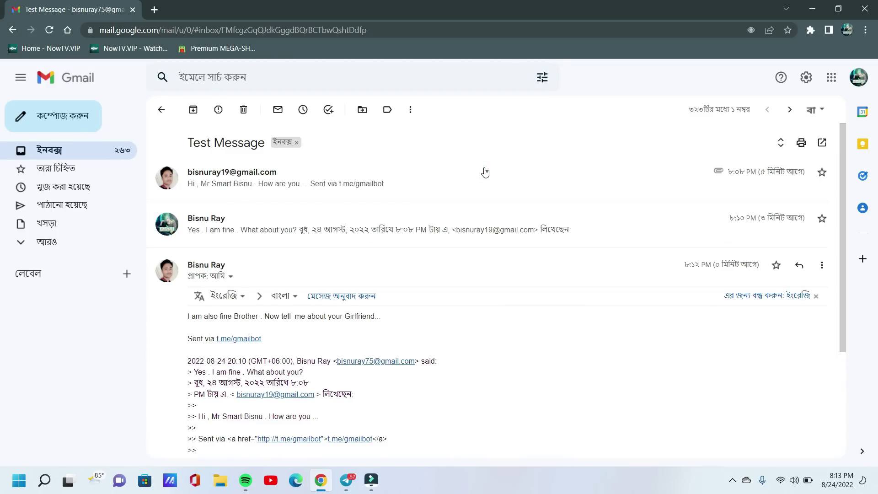
scroll(272, 215, "down", 2)
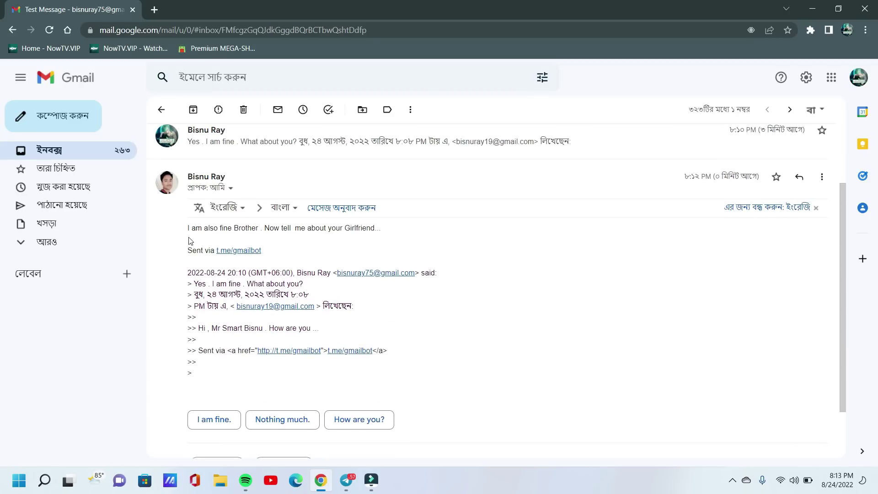
Check the reply 'I am also fine Brother . Now tell me about your Girlfriend' and snap Chrome right.
left_click_drag(187, 227, 263, 228)
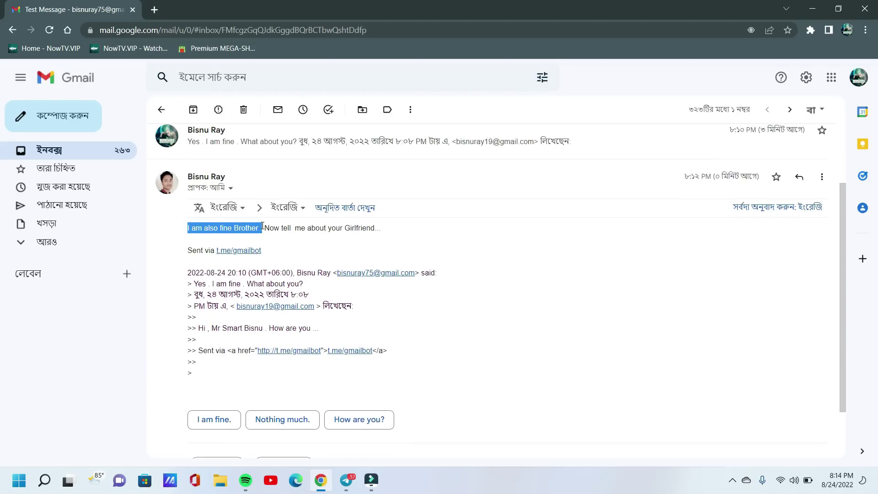
left_click_drag(265, 229, 376, 230)
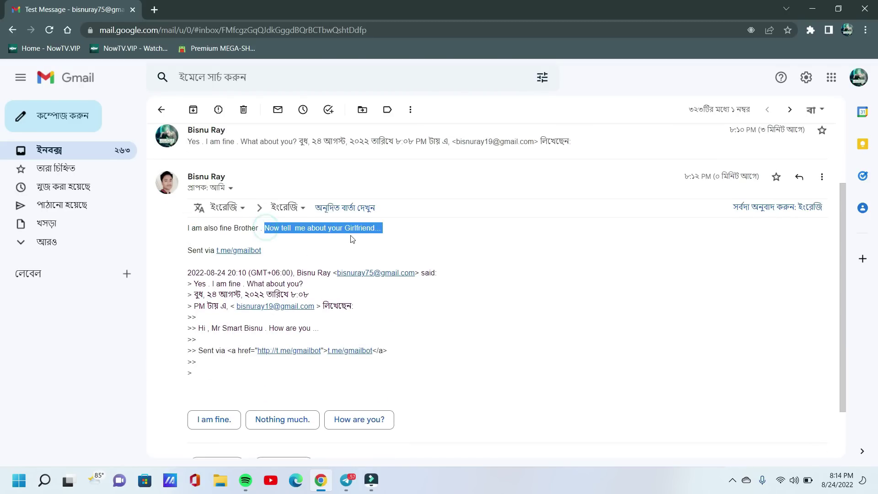
left_click(232, 237)
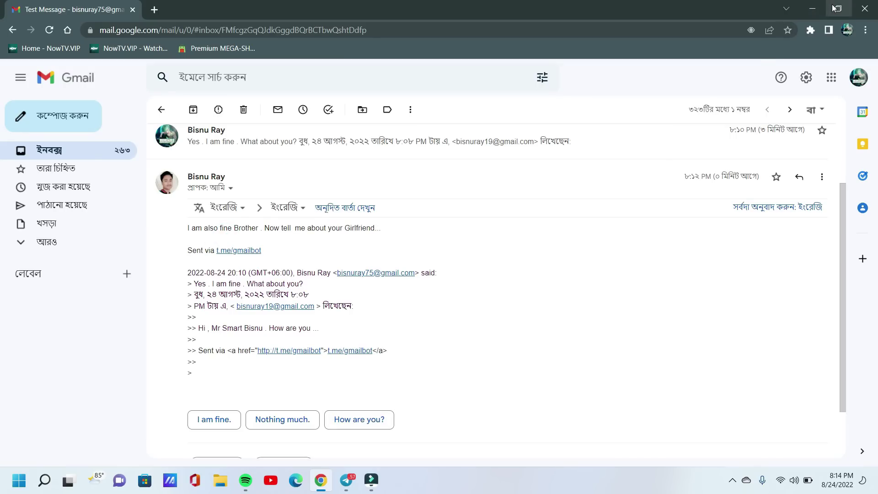
mouse_move(837, 10)
left_click(785, 35)
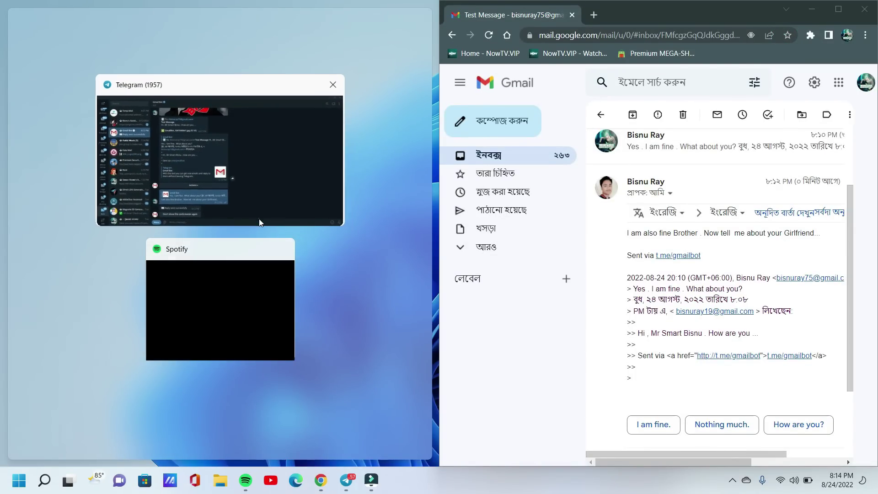
Compare the reply text in the Telegram chat and the Gmail email, then close Chrome.
left_click(259, 220)
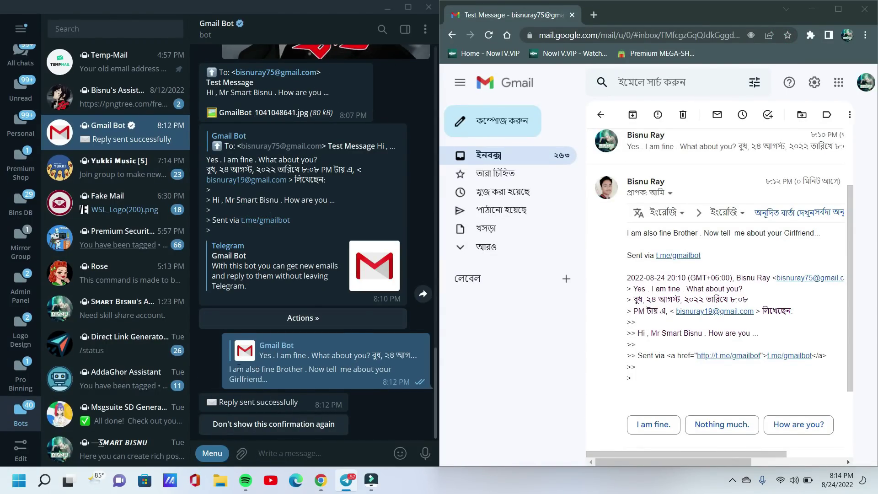
left_click_drag(228, 368, 332, 365)
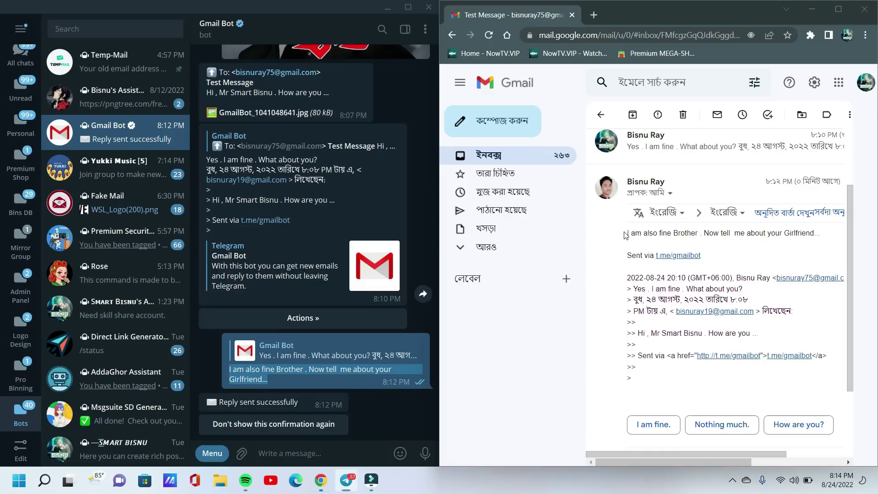
mouse_move(626, 234)
left_mouse_down()
mouse_move(820, 234)
mouse_move(800, 241)
left_mouse_up()
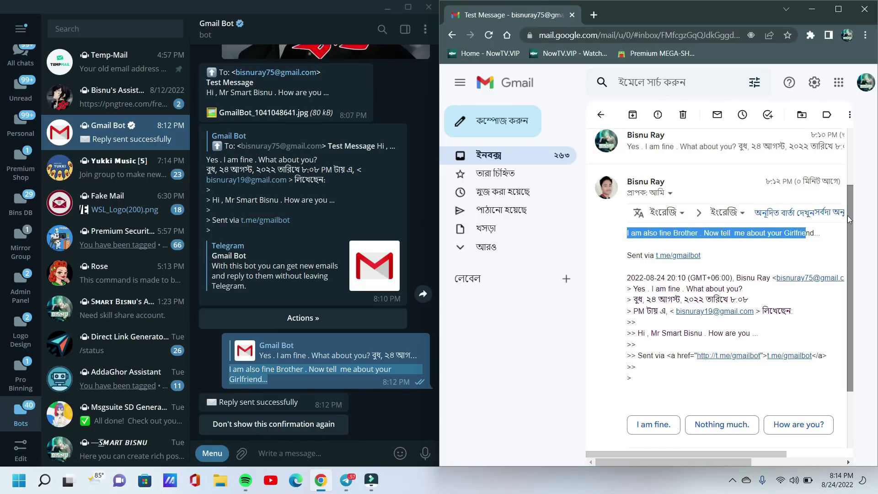
left_click(821, 233)
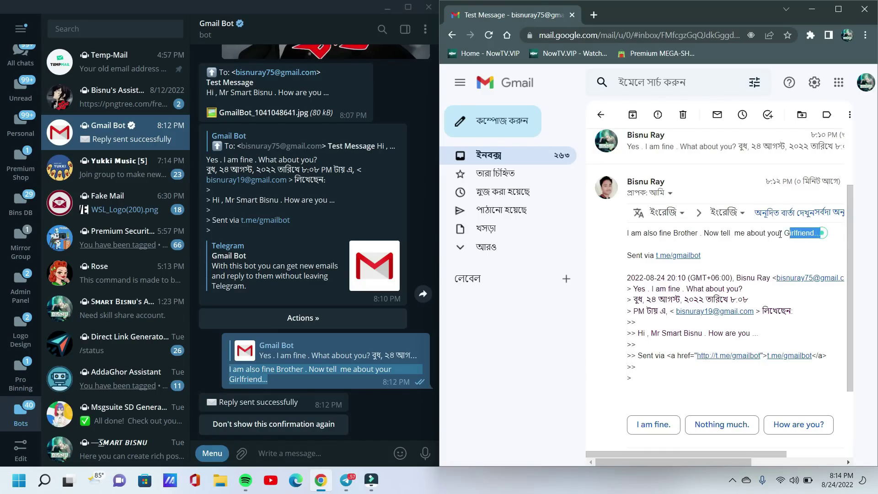
left_click(631, 234, "shift")
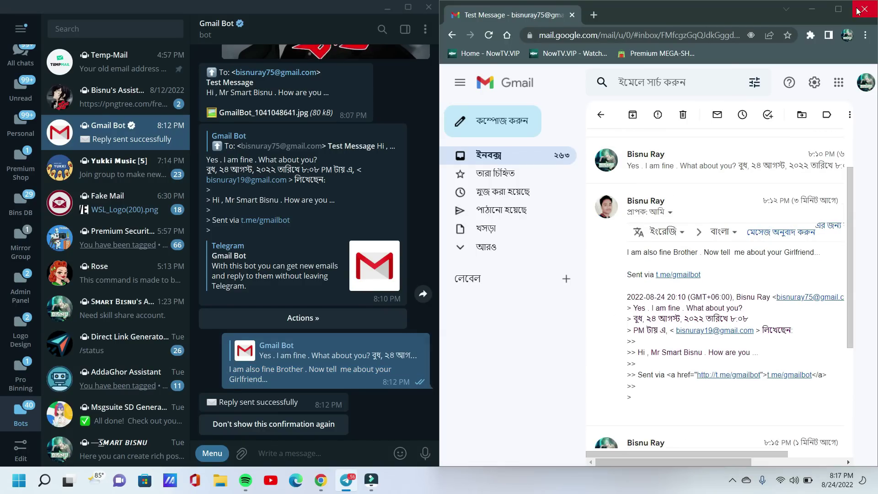
left_click(858, 11)
scroll(307, 241, "up", 10)
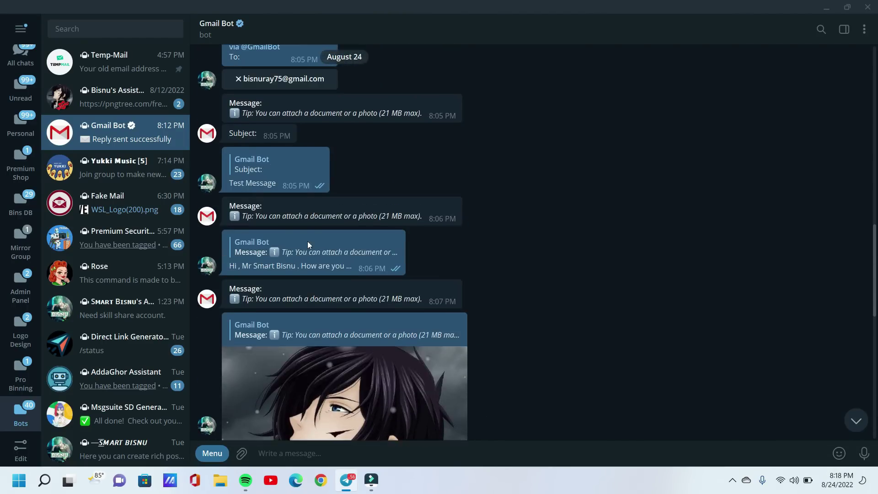
scroll(308, 241, "up", 10)
scroll(307, 241, "up", 5)
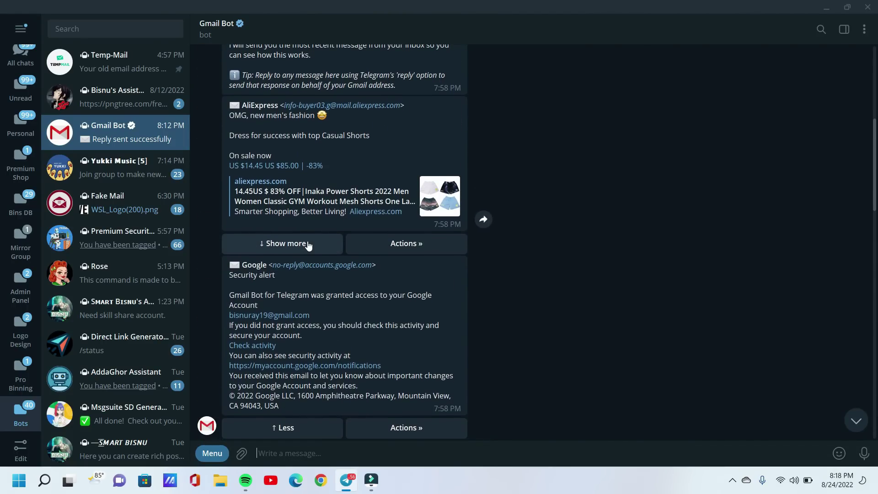
scroll(308, 241, "up", 5)
scroll(307, 241, "up", 1)
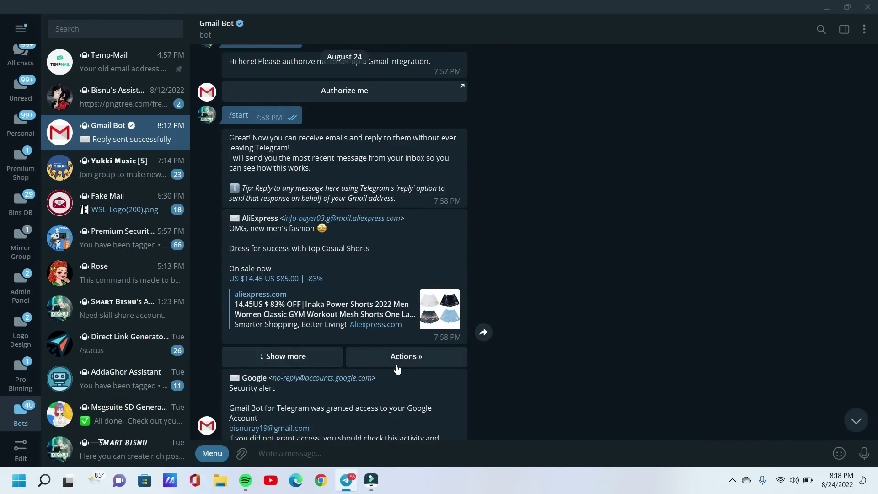
Choose FWD from the AliExpress men's fashion email's Actions.
left_click(411, 358)
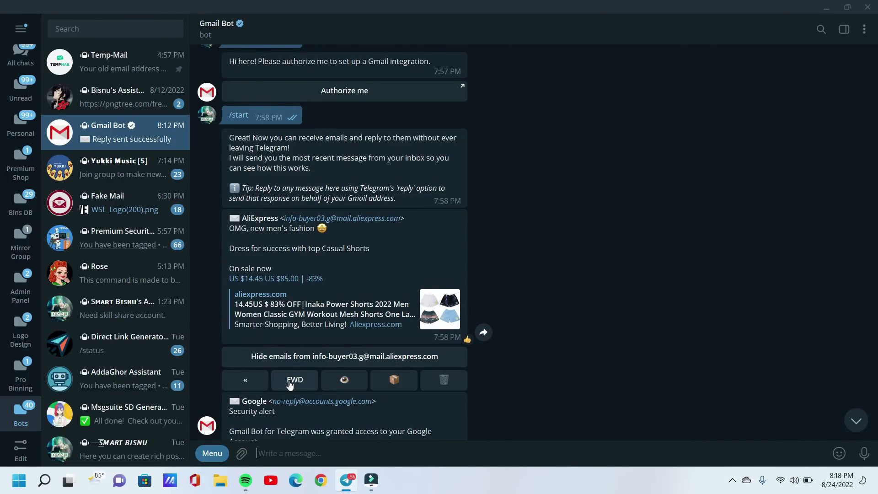
scroll(295, 385, "down", 1)
scroll(302, 343, "down", 1)
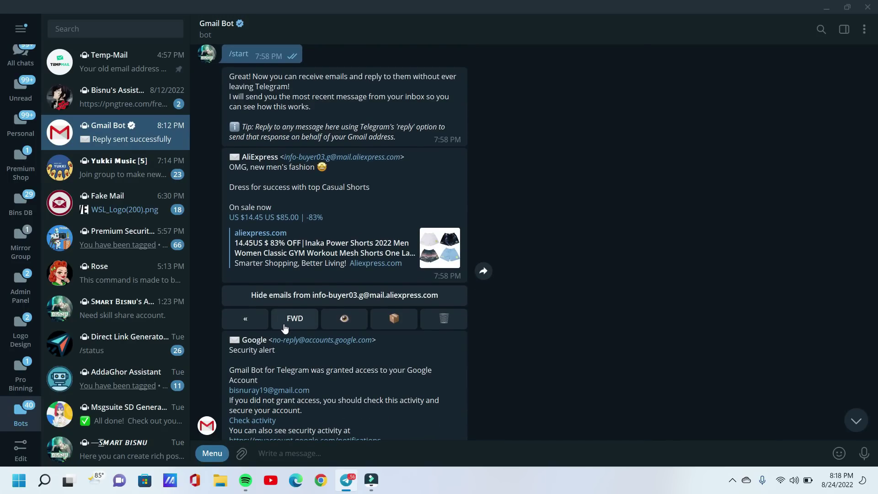
left_click(302, 321)
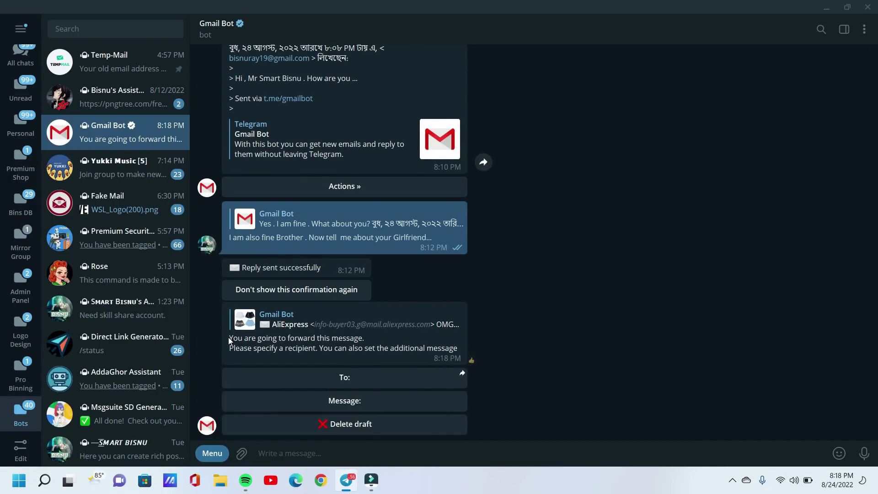
Set the forward recipient to the other Gmail account from the inline results.
left_click_drag(228, 337, 336, 353)
left_click_drag(418, 355, 458, 351)
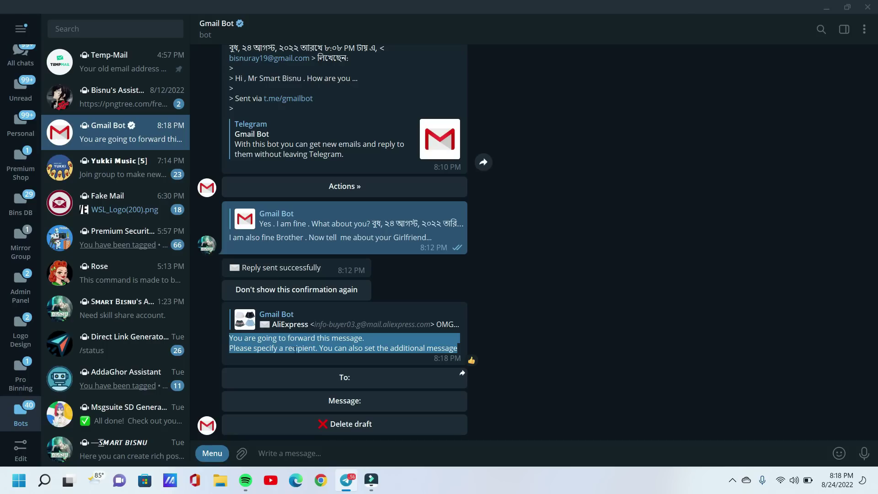
left_click(407, 358)
left_click(380, 375)
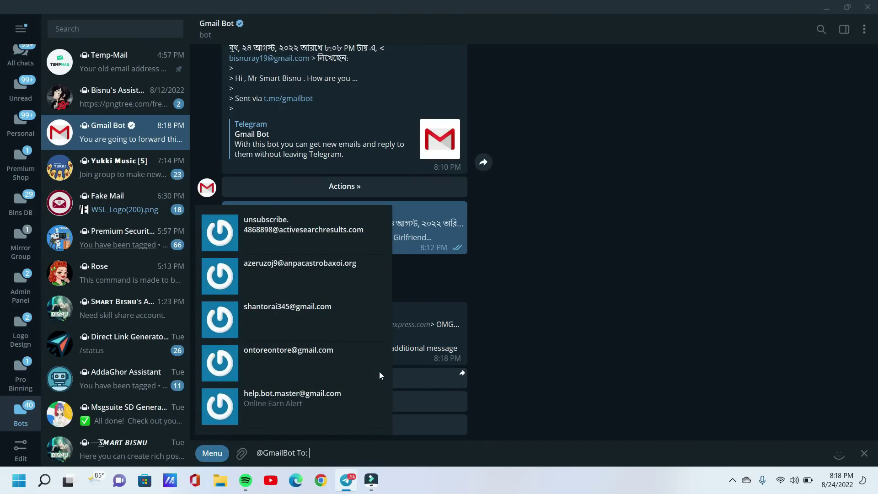
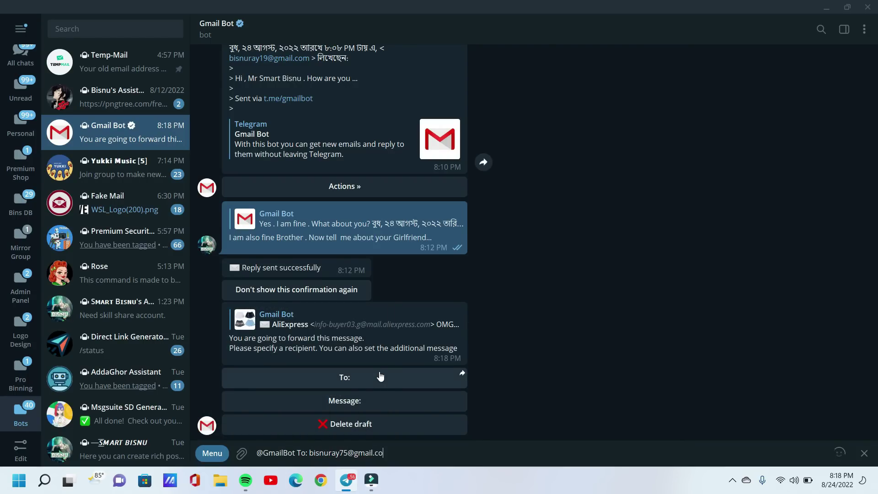
left_click(320, 410)
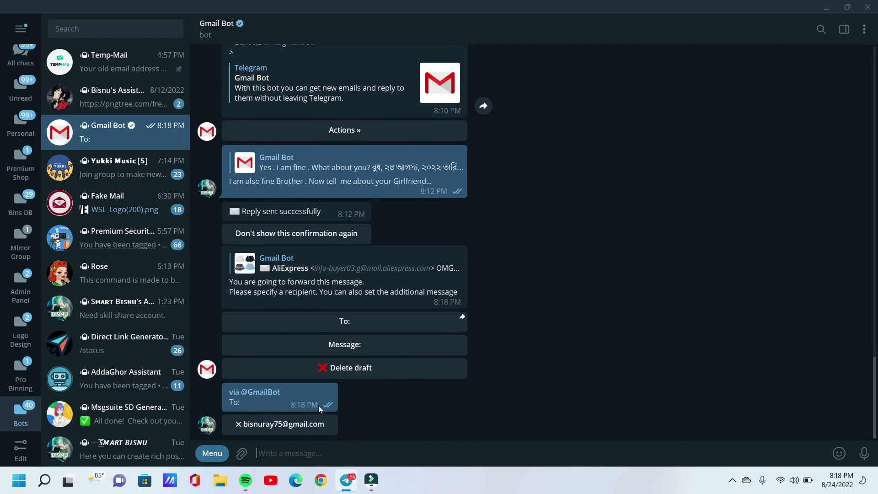
Review the bot's tip and the subject line, then send the forwarded AliExpress email.
left_click(284, 423)
left_click_drag(244, 392, 264, 400)
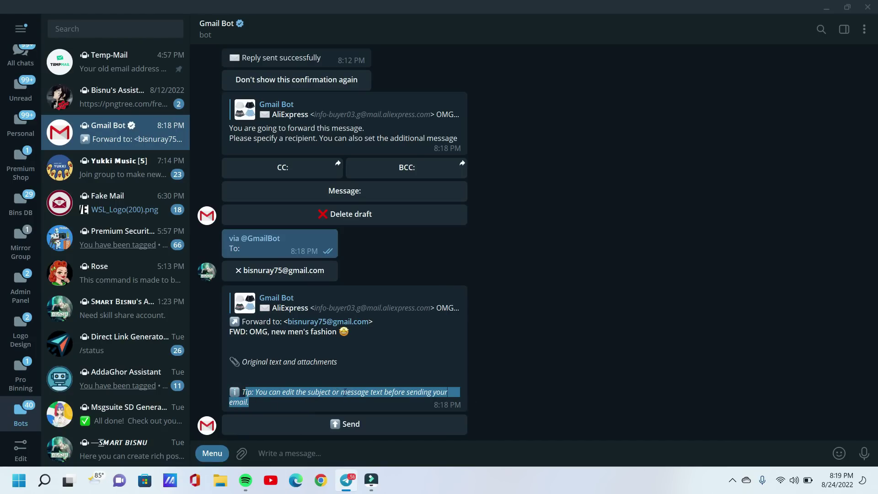
mouse_move(343, 350)
left_click(276, 391)
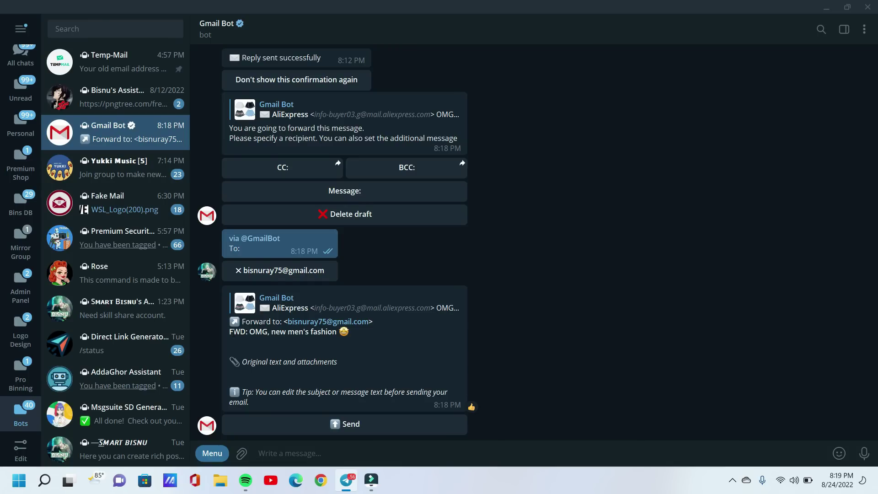
left_click_drag(230, 332, 351, 331)
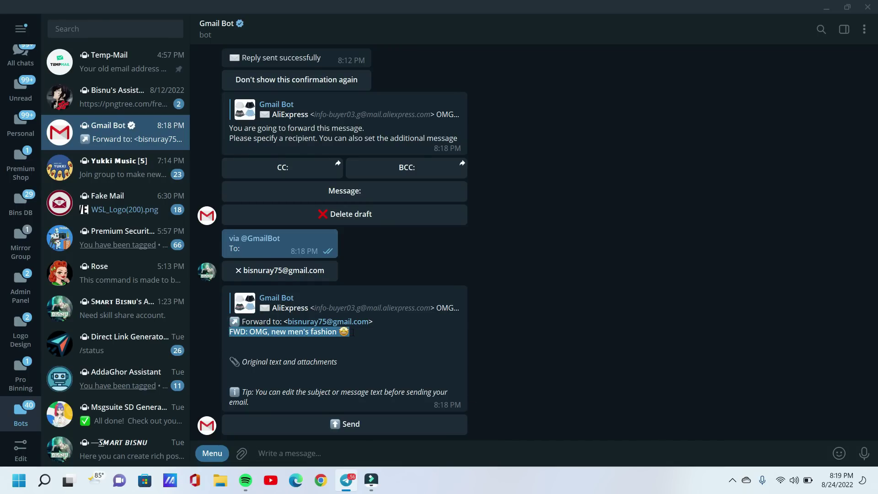
left_click(277, 332)
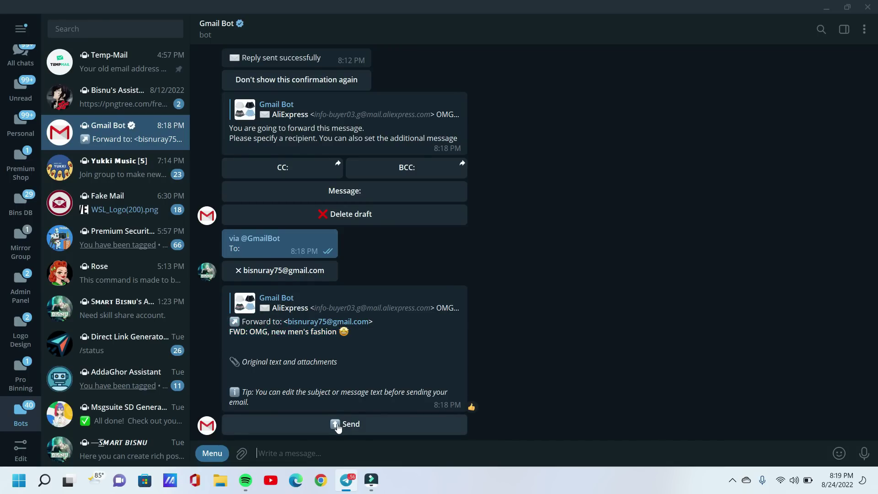
left_click(337, 425)
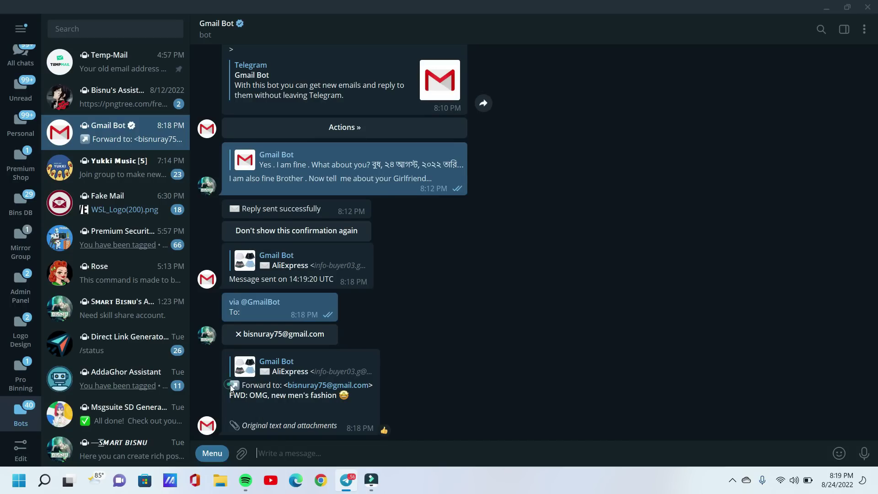
Check the forwarding summary and open Chrome from the taskbar.
left_click_drag(229, 385, 344, 425)
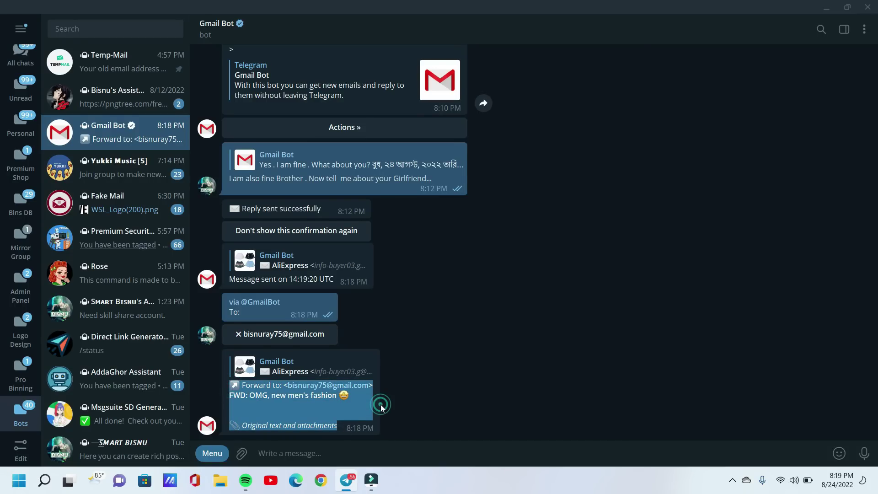
left_click(333, 407)
left_click(321, 480)
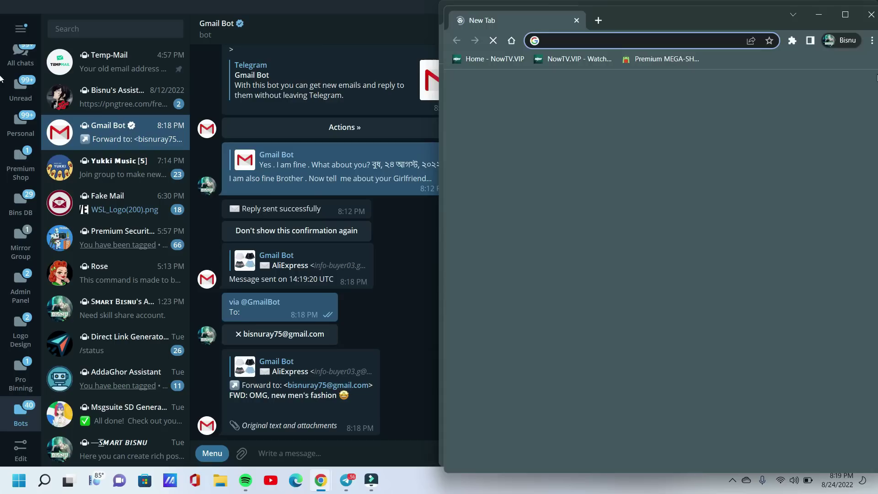
mouse_move(846, 14)
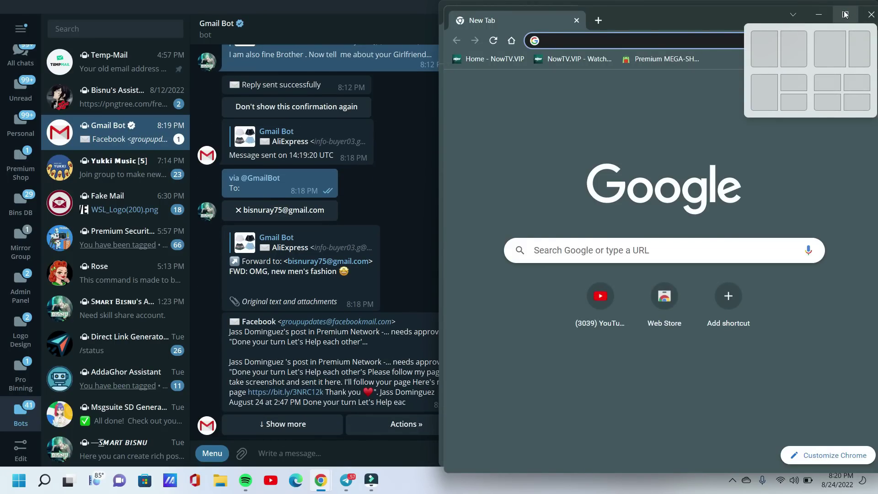
Maximize Chrome and load gmail.com.
left_click(846, 14)
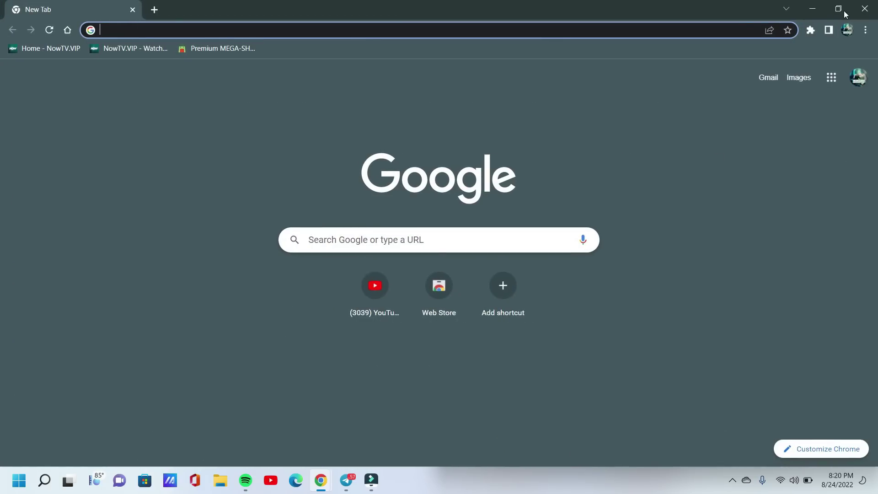
left_click(394, 30)
type("gmail.com")
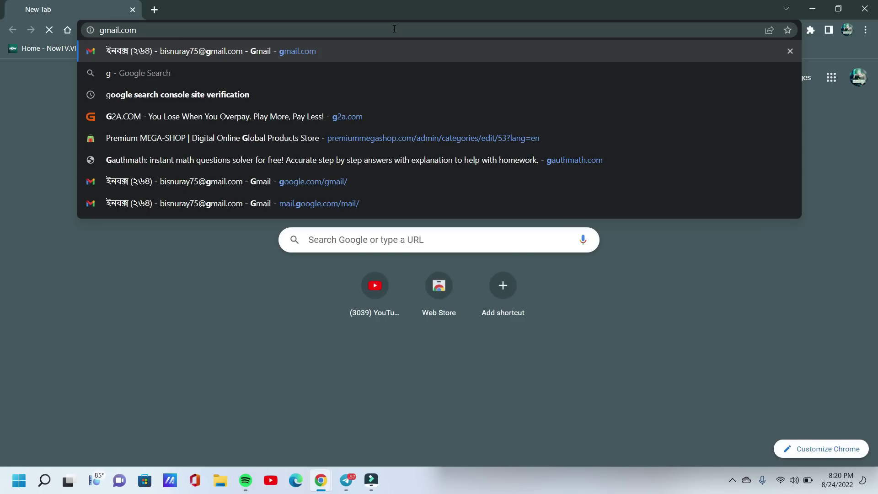
key("Return")
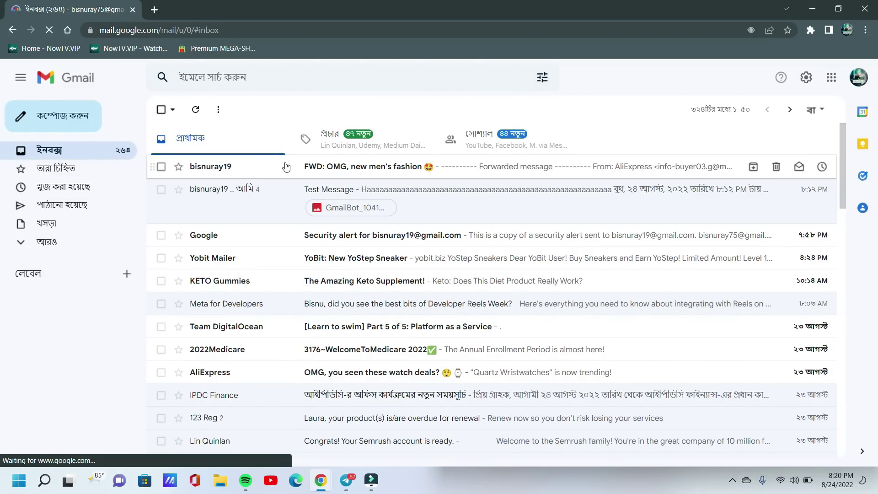
mouse_move(275, 166)
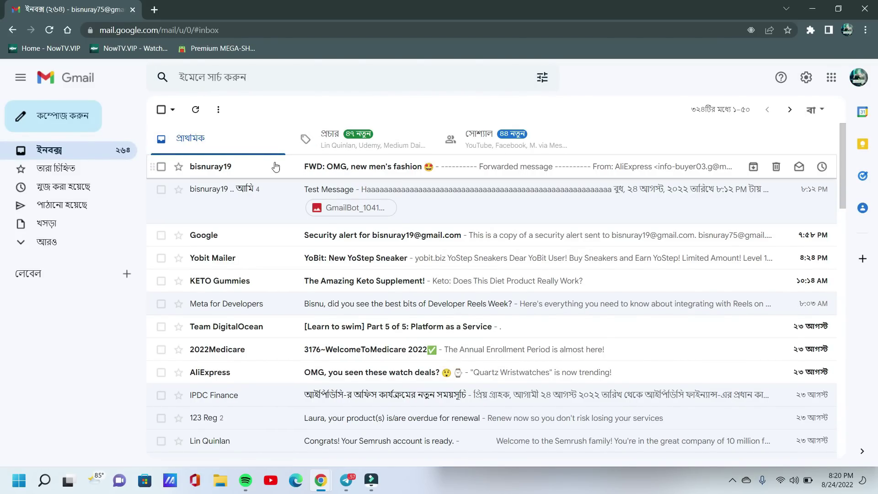
Open 'FWD: OMG, new men's fashion', check its forwarded header, and snap Chrome right.
left_click(287, 167)
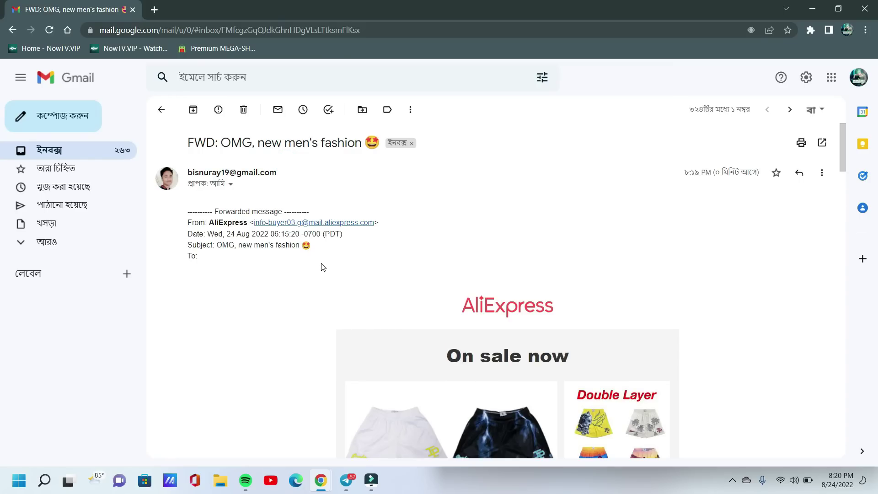
left_click_drag(187, 173, 292, 181)
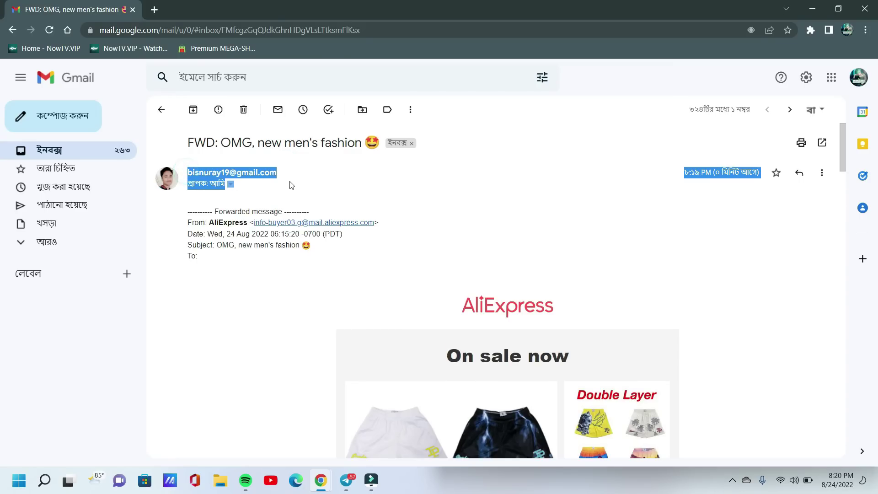
left_click(356, 204)
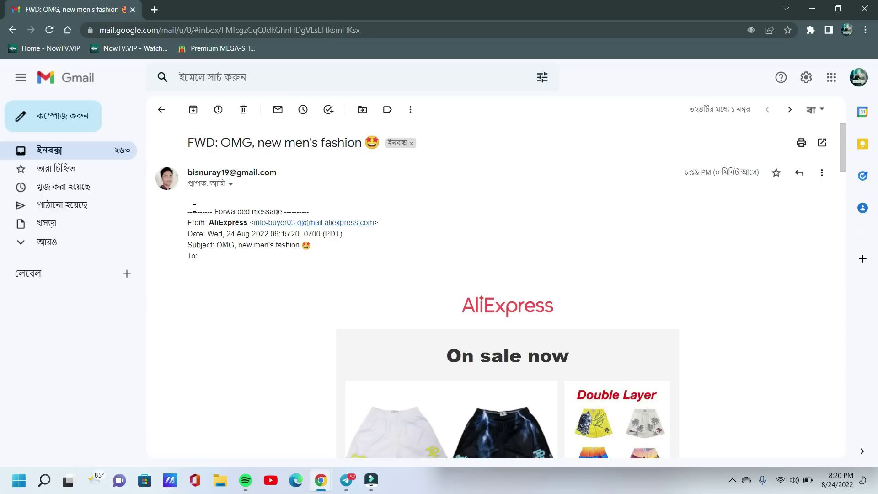
mouse_move(188, 211)
left_mouse_down()
mouse_move(314, 247)
mouse_move(304, 257)
left_mouse_up()
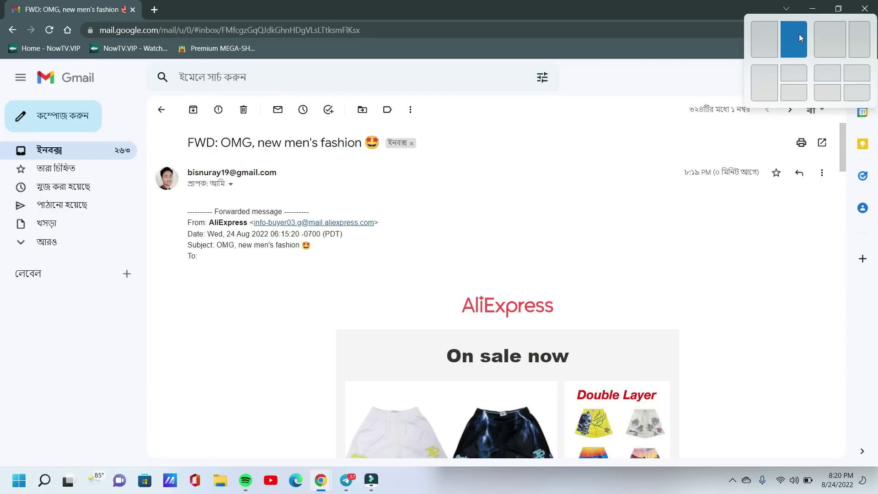
left_click(799, 34)
Snap Telegram left, then fully expand the newest Facebook group email and reveal its actions.
left_click(169, 183)
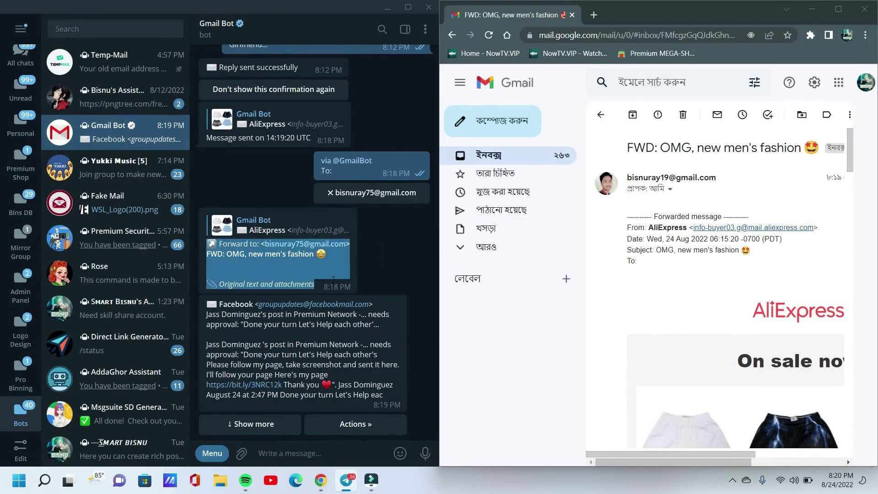
left_click(270, 230)
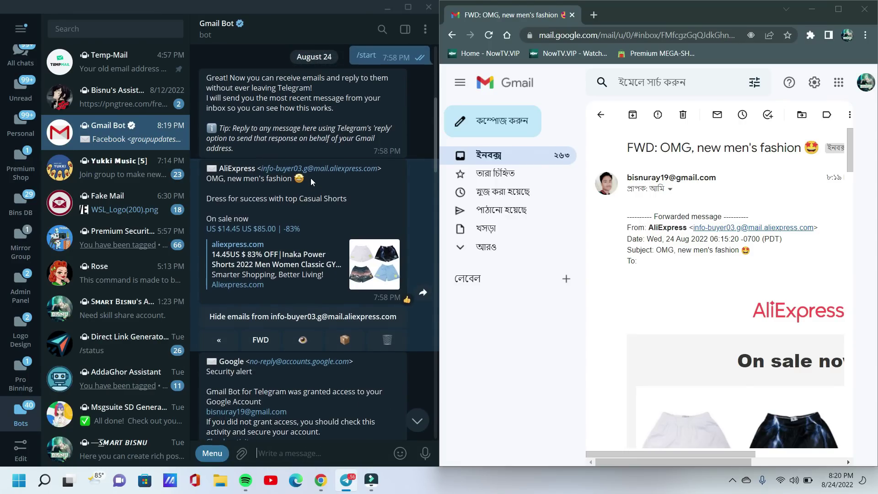
scroll(637, 291, "down", 3)
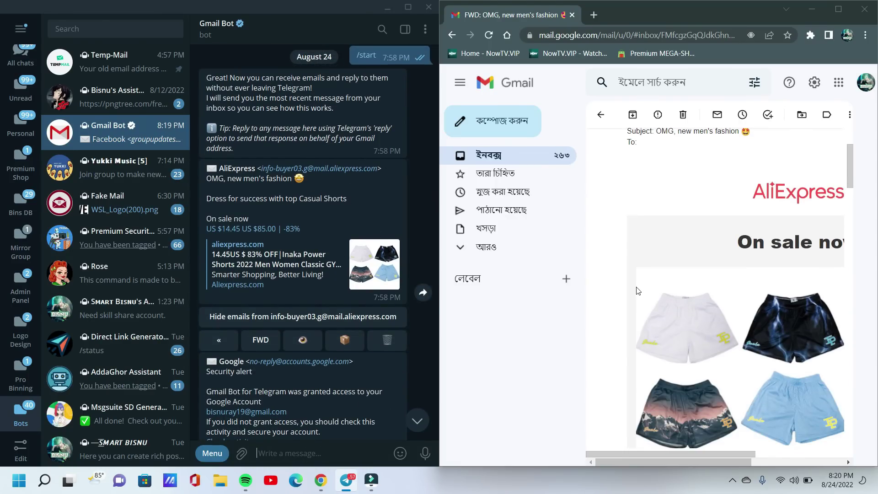
scroll(637, 291, "right", 3)
scroll(637, 290, "up", 2)
scroll(638, 291, "left", 3)
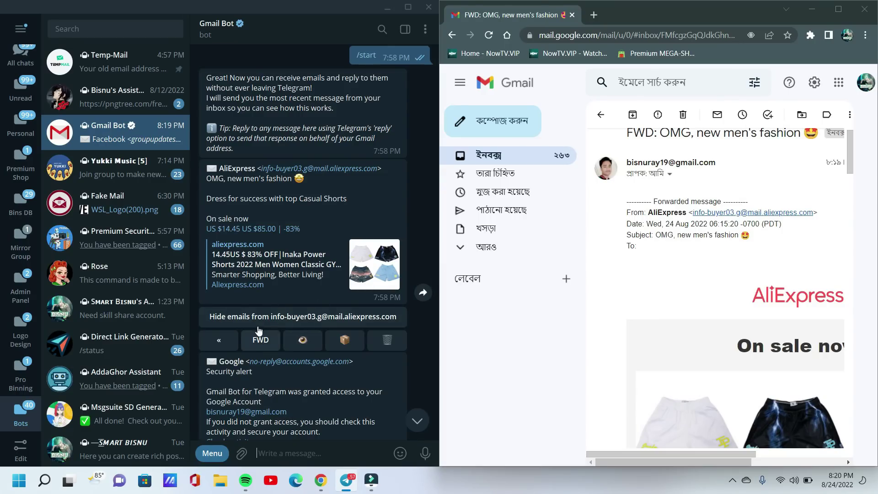
scroll(269, 336, "down", 8)
scroll(270, 337, "down", 8)
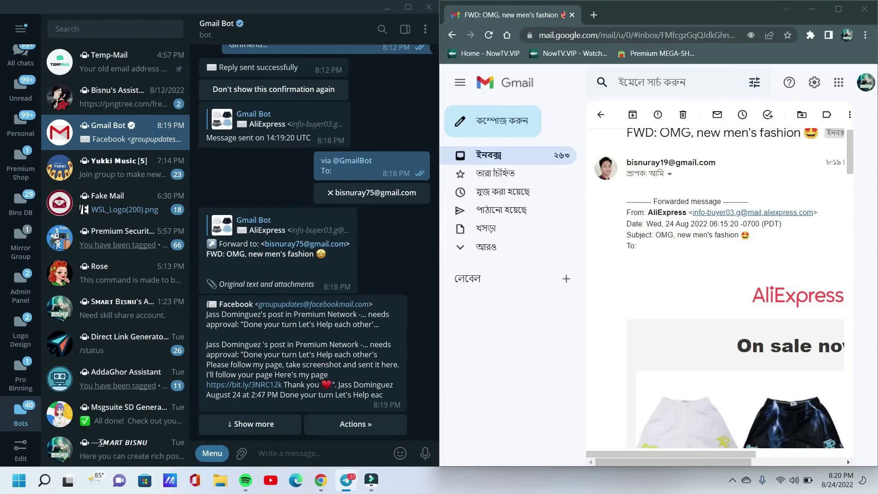
left_click_drag(207, 305, 401, 396)
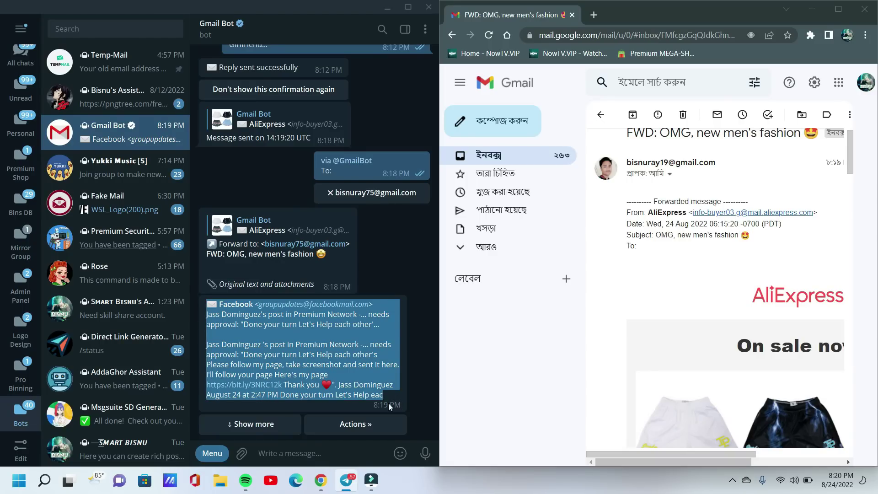
left_click(290, 333)
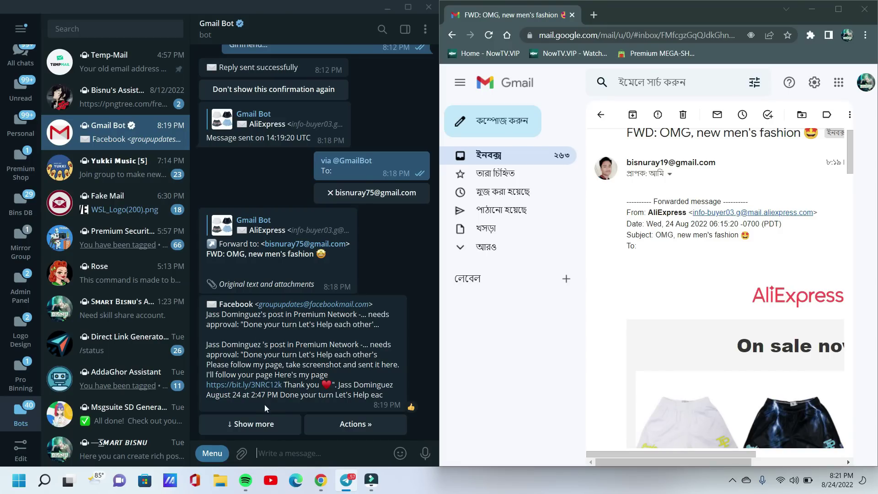
left_click(283, 427)
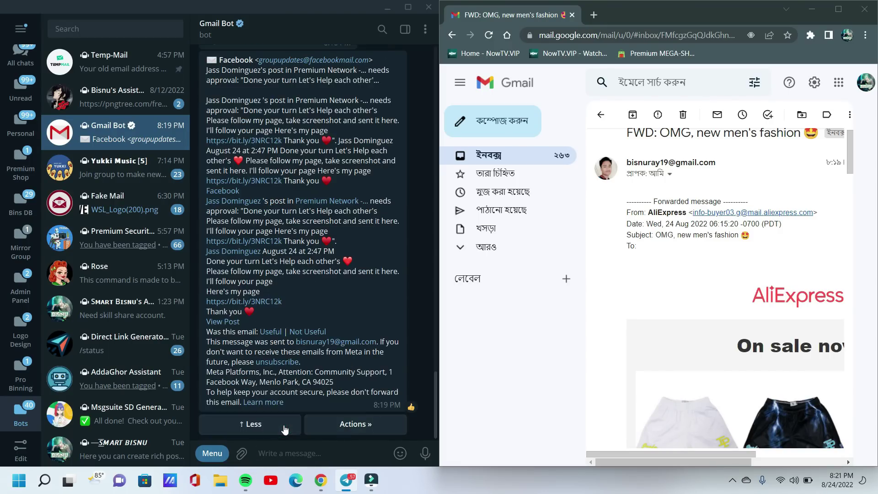
left_click(368, 426)
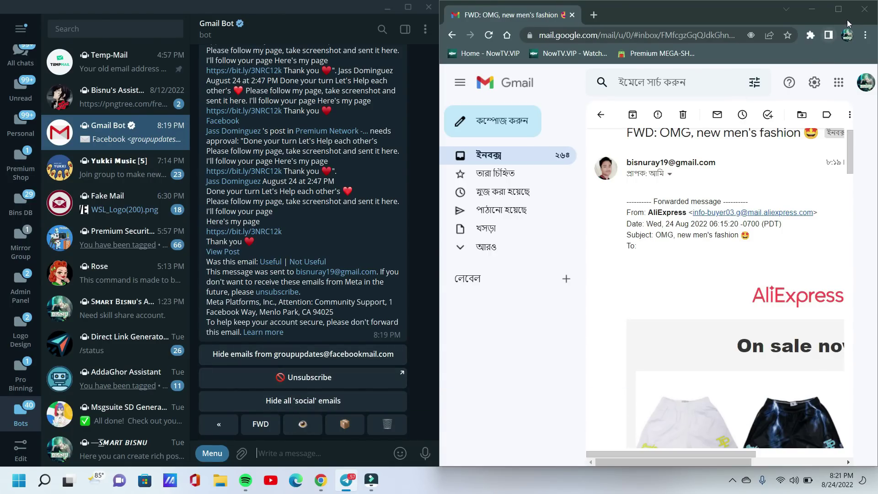
Maximize Telegram, then archive and unarchive the Facebook email and mark it read and unread.
key("super+Up")
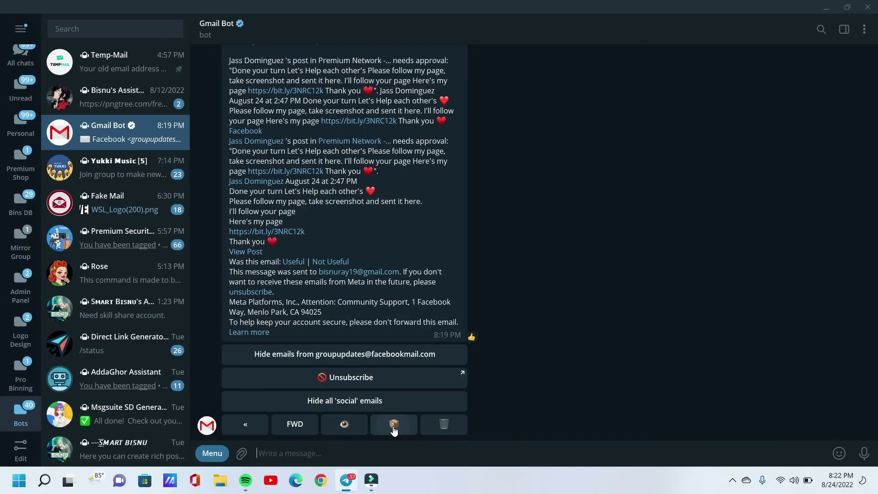
left_click(394, 427)
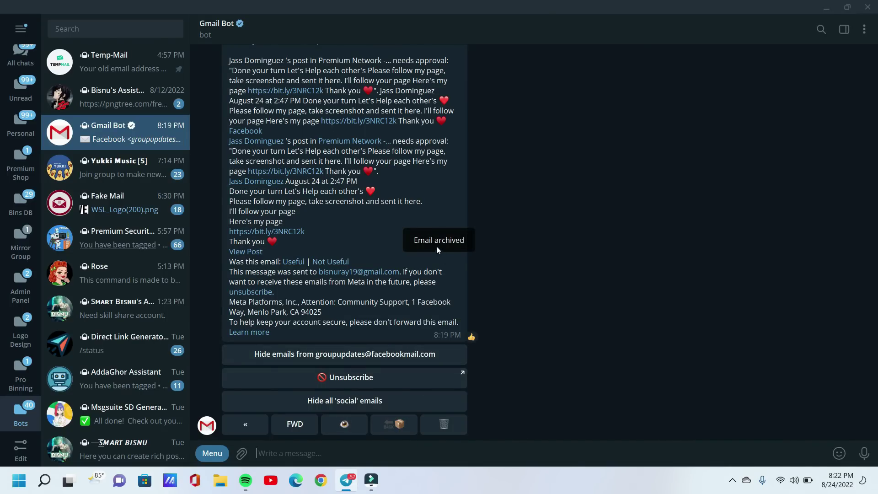
left_click(400, 425)
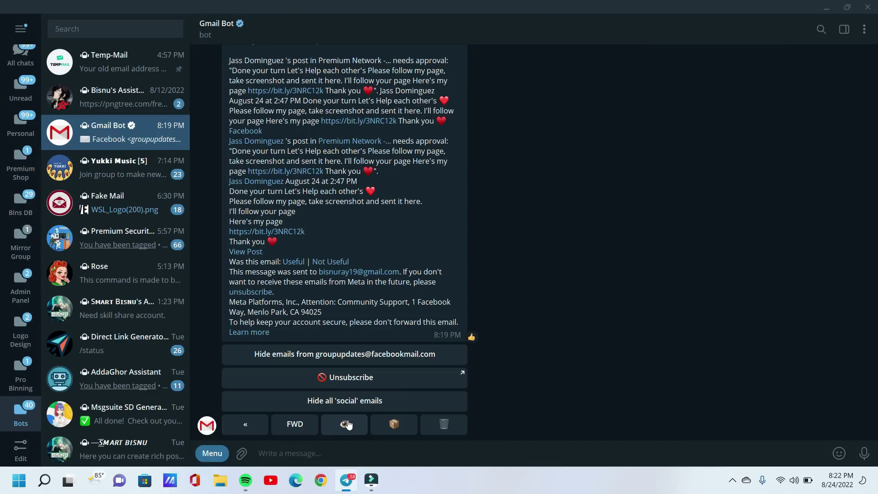
left_click(348, 425)
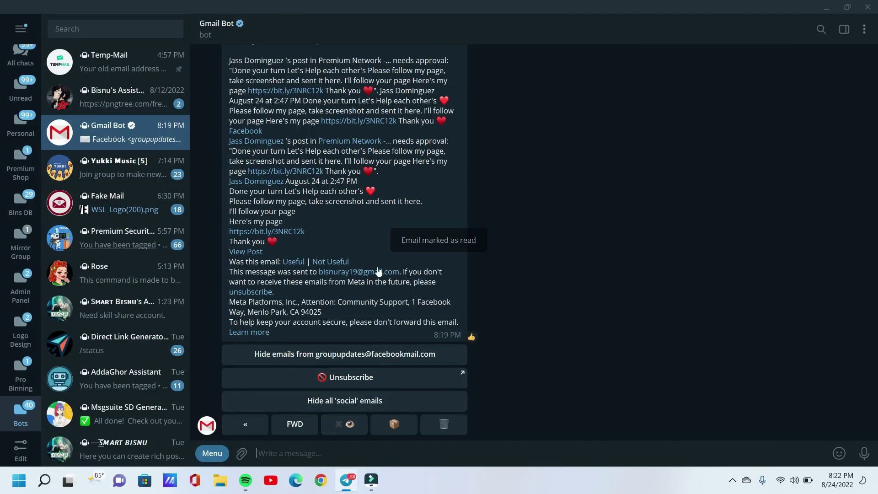
left_click(346, 425)
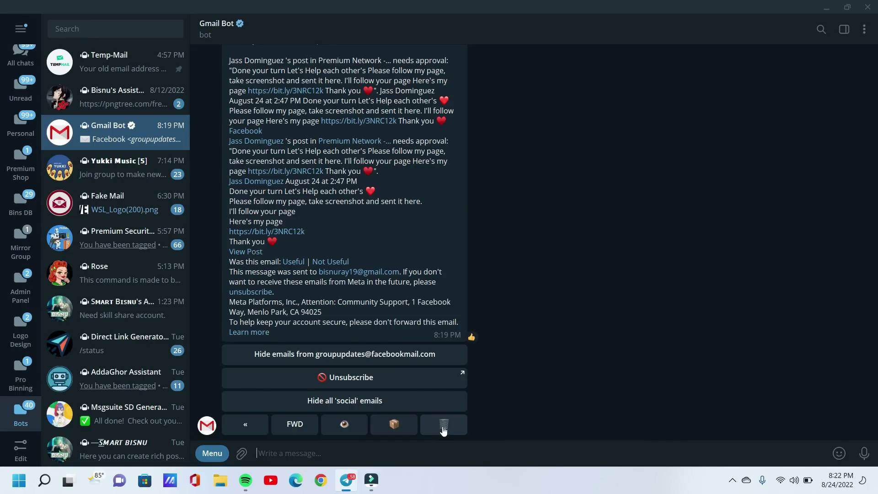
Mark the Facebook email as spam, then not spam, and collapse its actions.
left_click(444, 430)
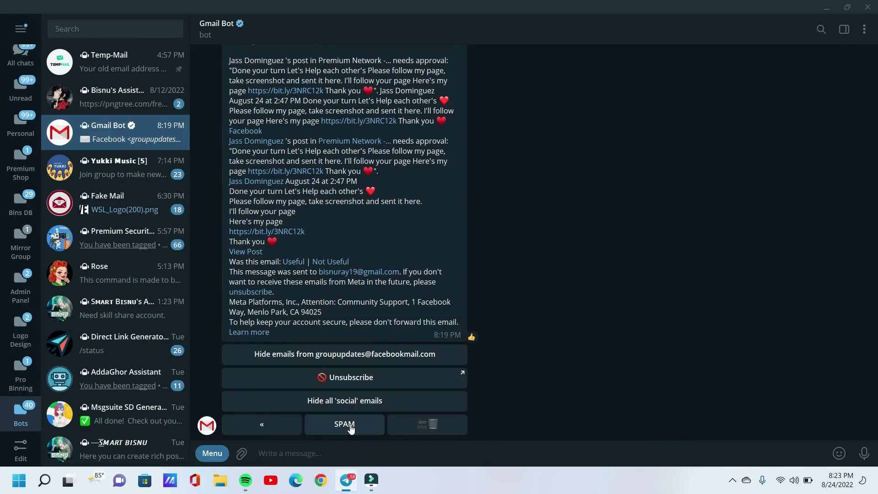
left_click(339, 424)
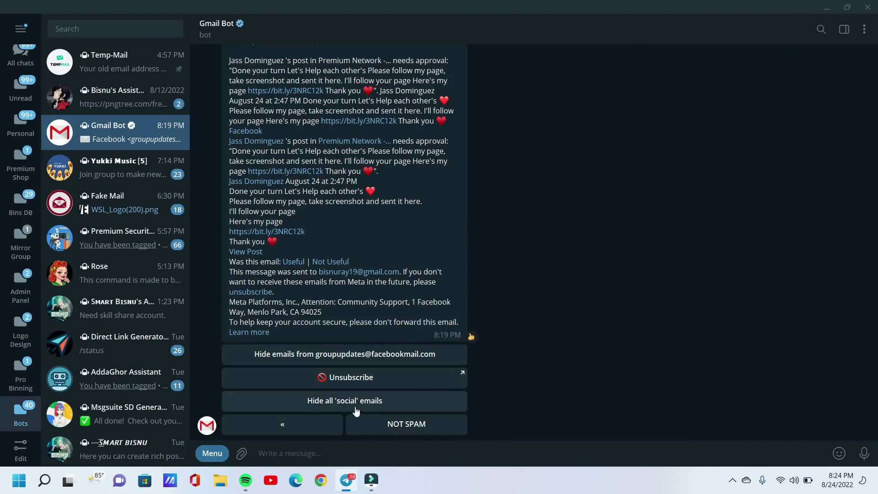
left_click(389, 424)
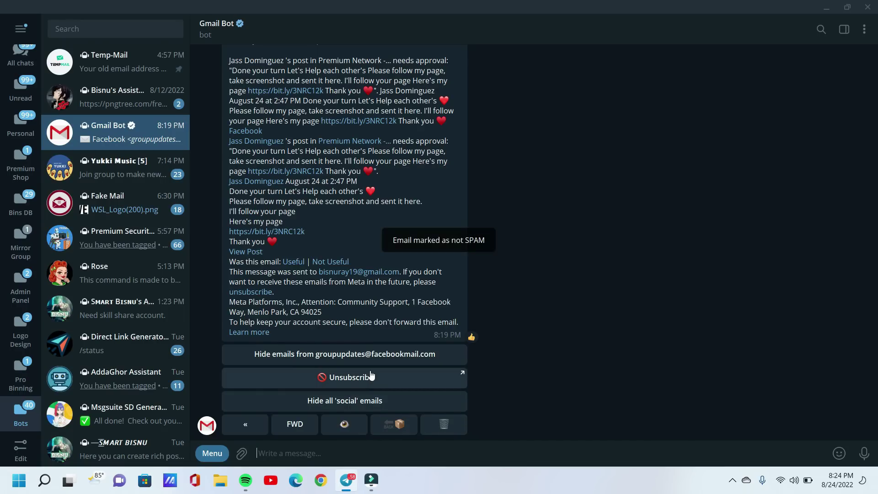
left_click(260, 425)
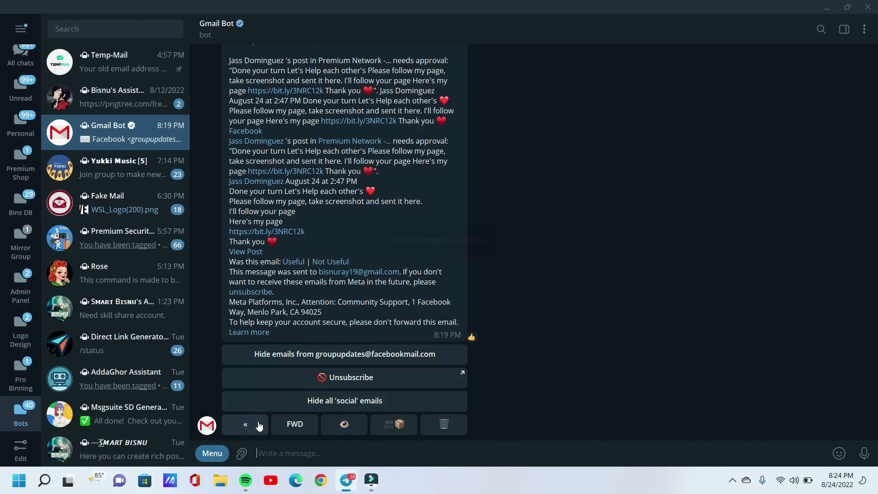
Send /settings from Gmail Bot's command menu to show its notification options.
left_click(212, 453)
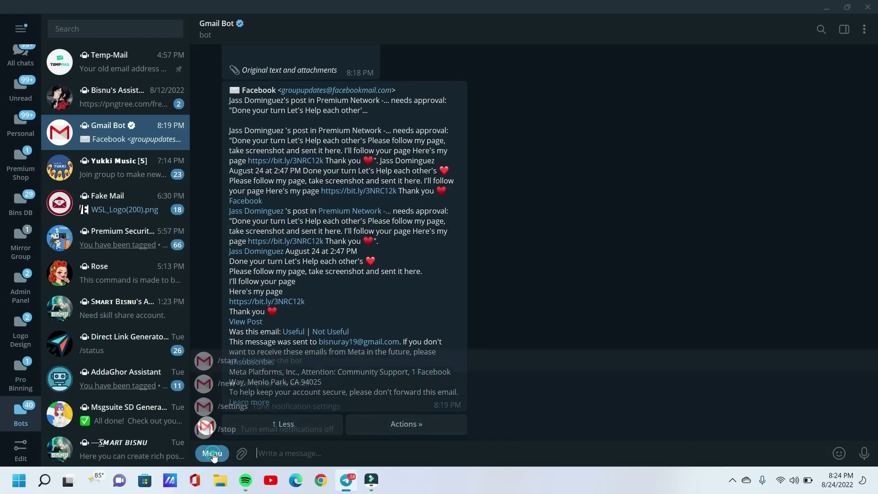
left_click(253, 410)
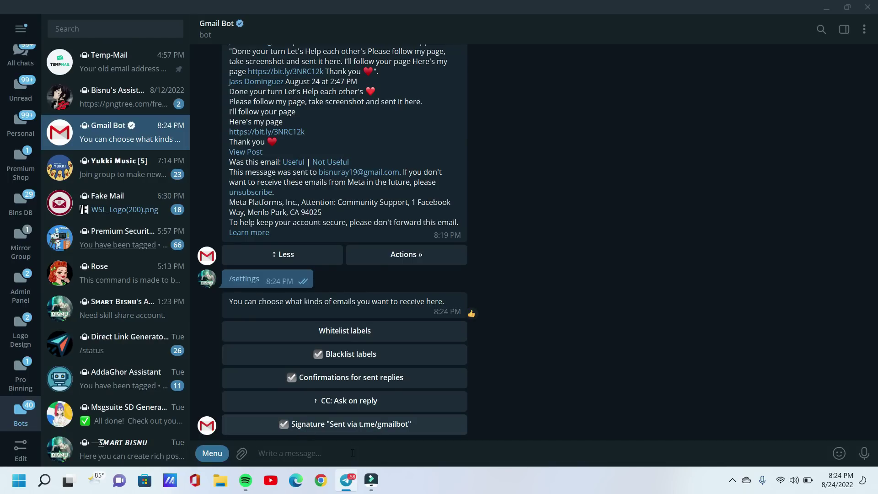
In Gmail, open Test Message and highlight its 'Sent via t.me/gmailbot' signature line.
left_click(321, 481)
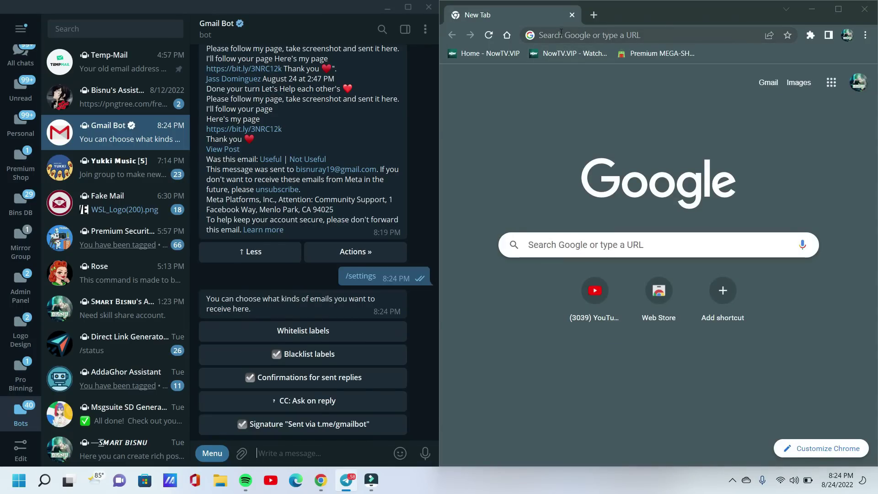
type("g")
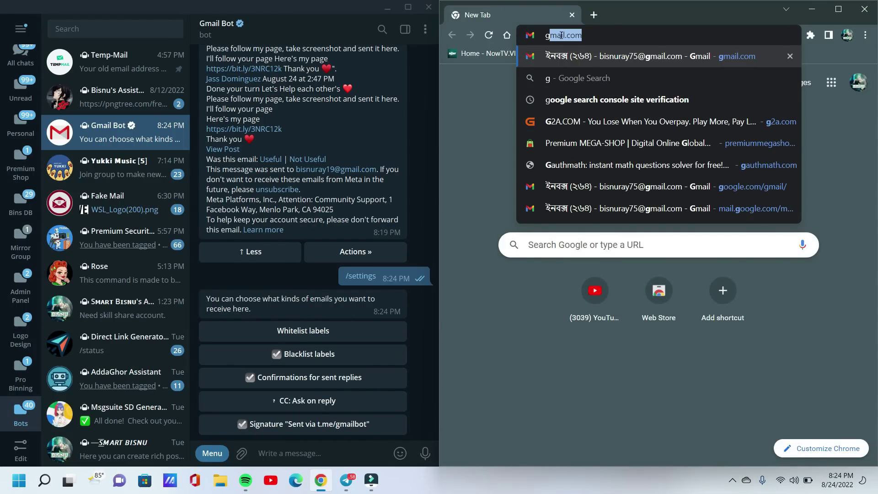
key("Return")
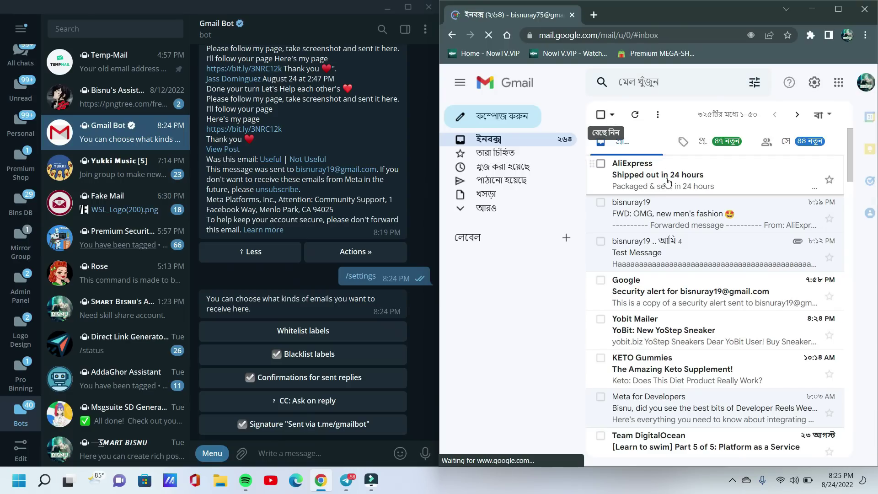
left_click(659, 226)
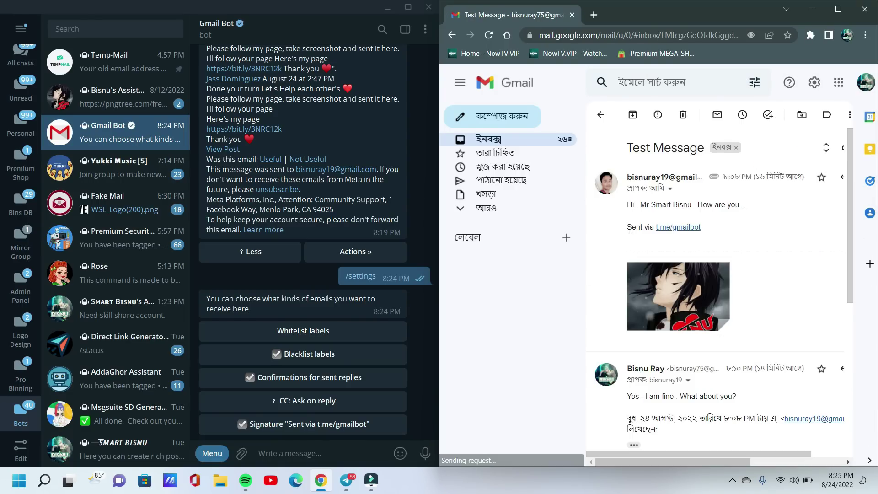
left_click_drag(626, 227, 702, 229)
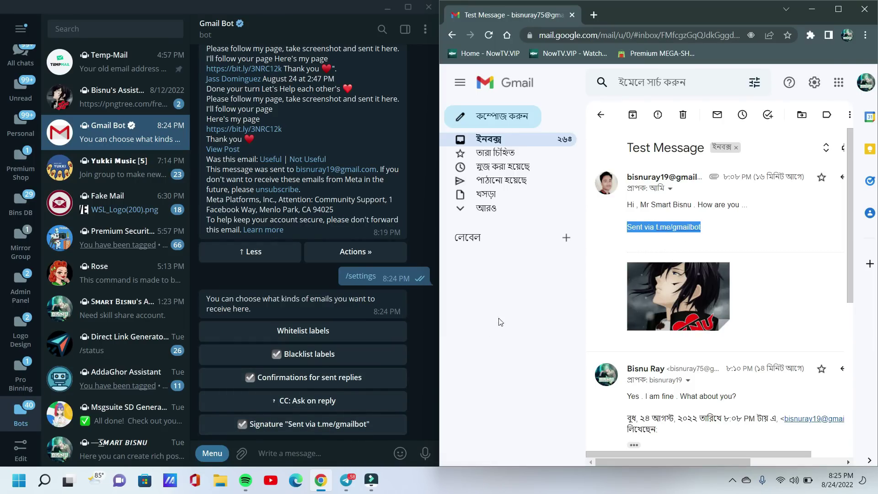
Switch off the 'Sent via' signature in Gmail Bot settings and maximize Telegram.
left_click(352, 424)
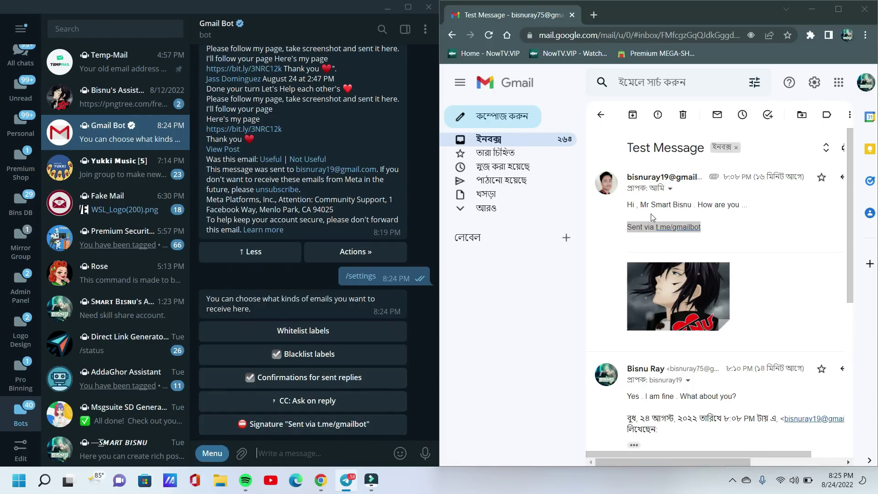
left_click(643, 229)
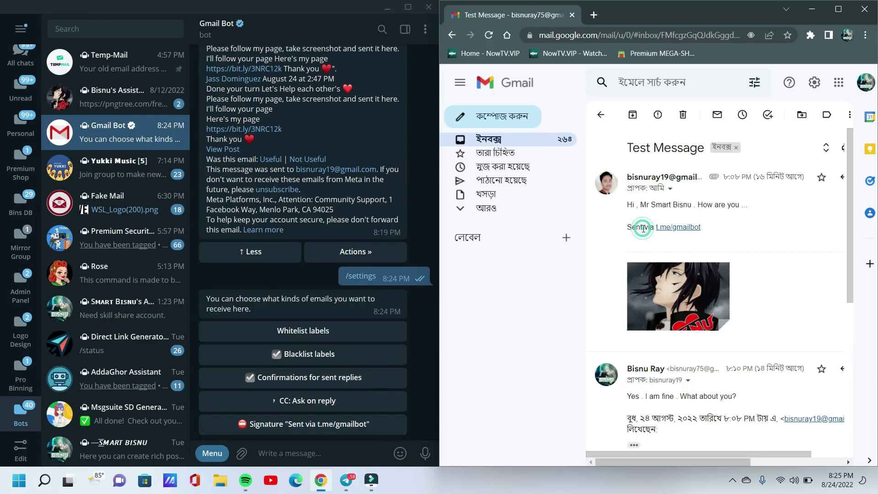
left_click(409, 7)
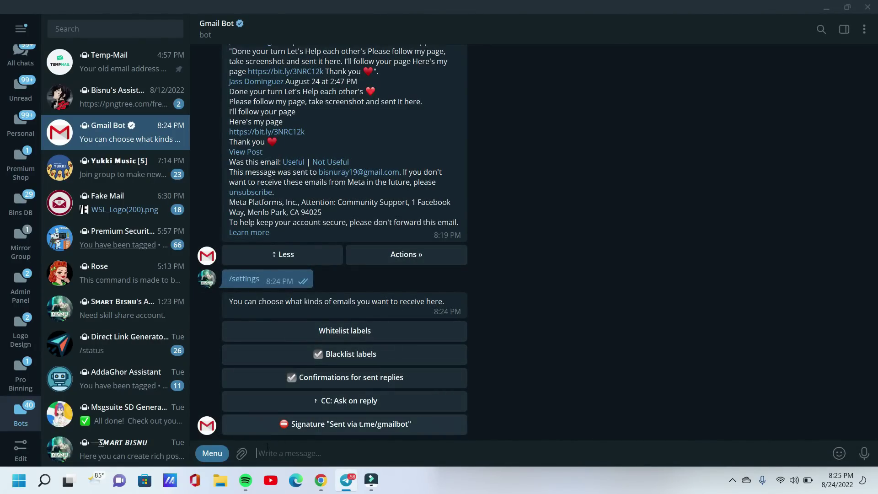
left_click(215, 454)
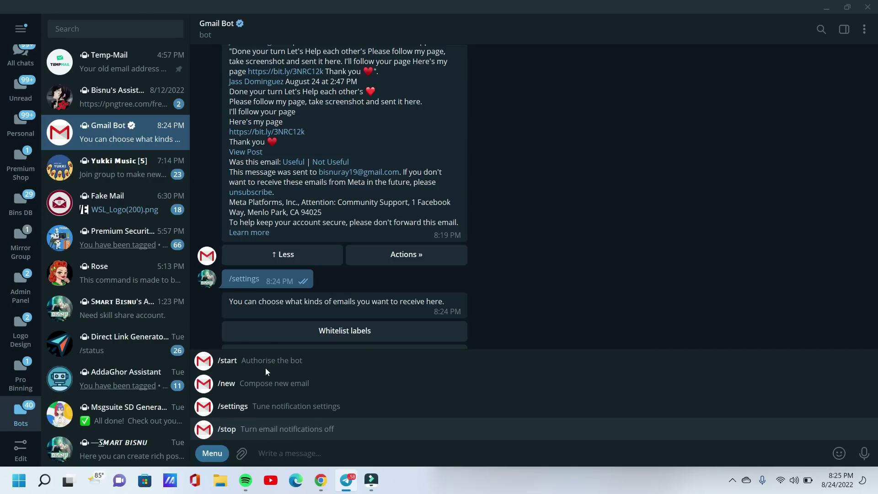
left_click(212, 453)
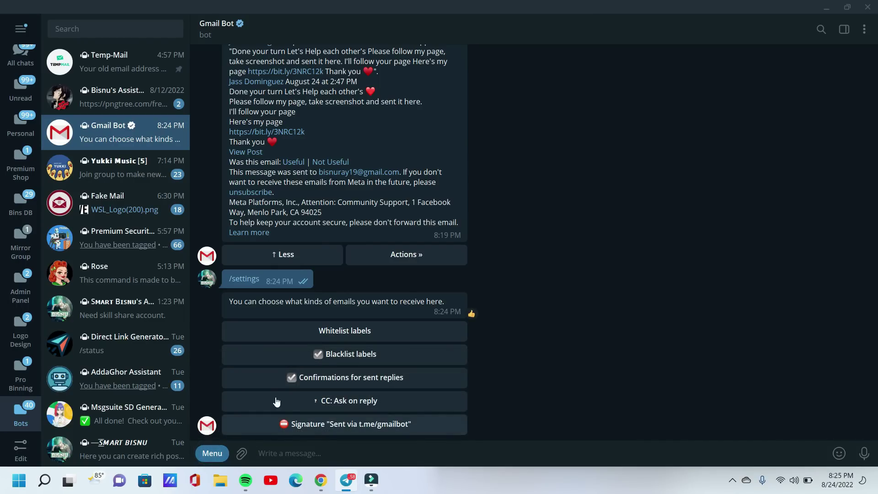